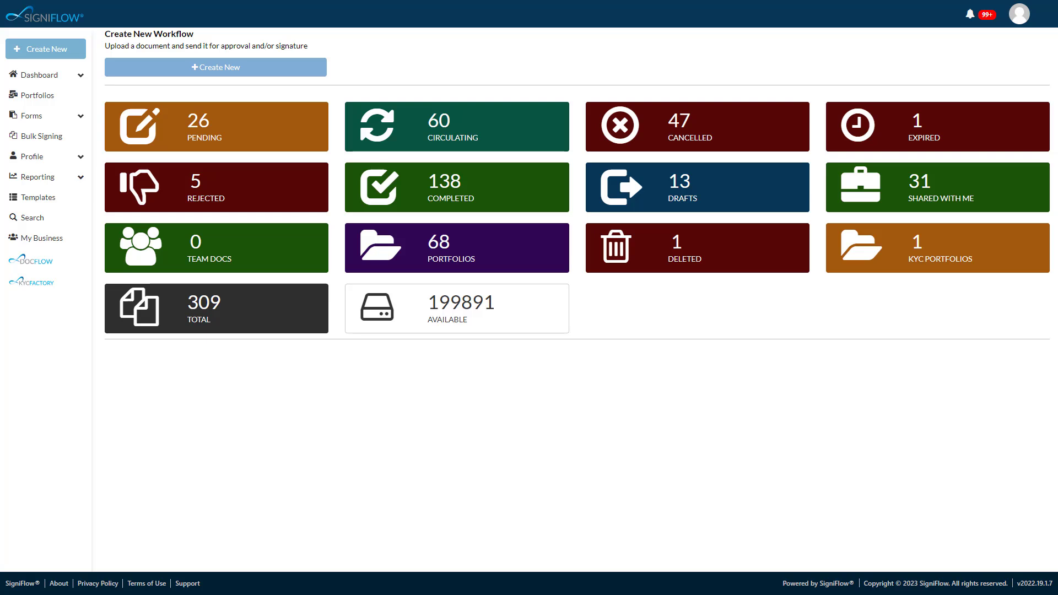
- Examine the newest pending document's activity, view the document itself, and return to the pending list
click(235, 127)
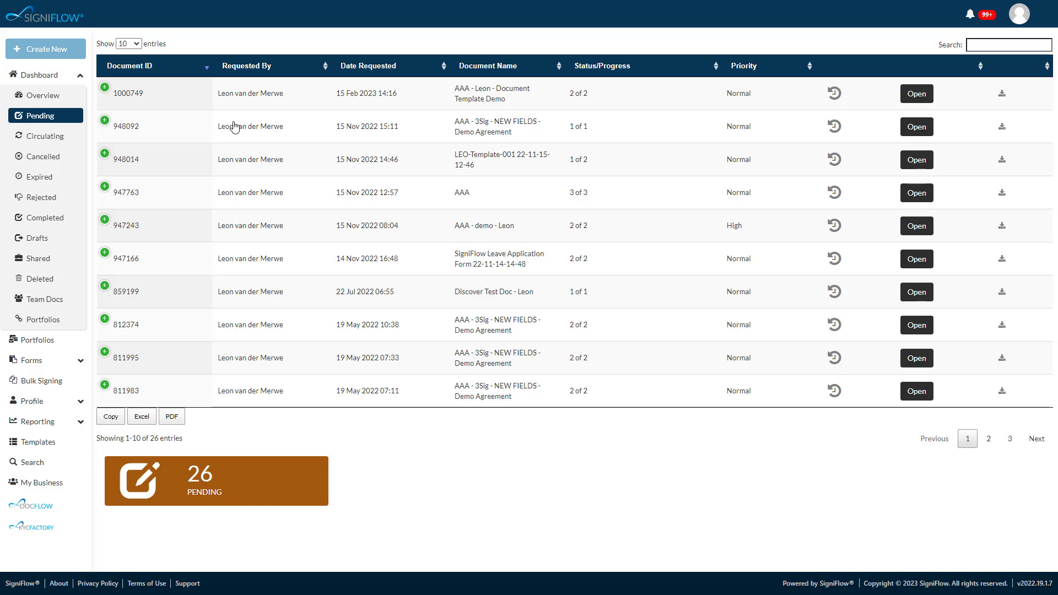
click(104, 89)
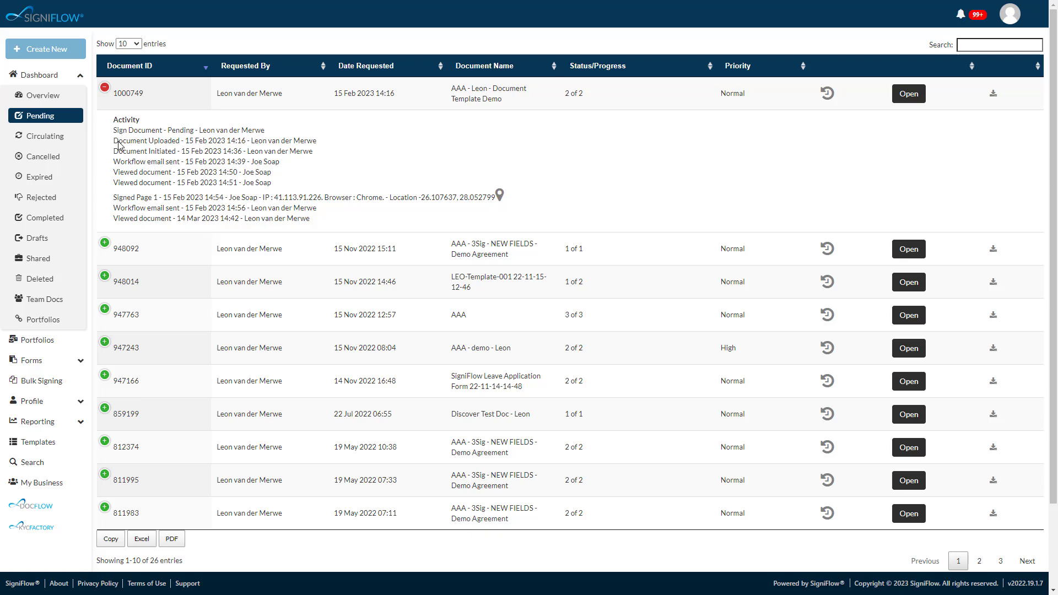
click(915, 100)
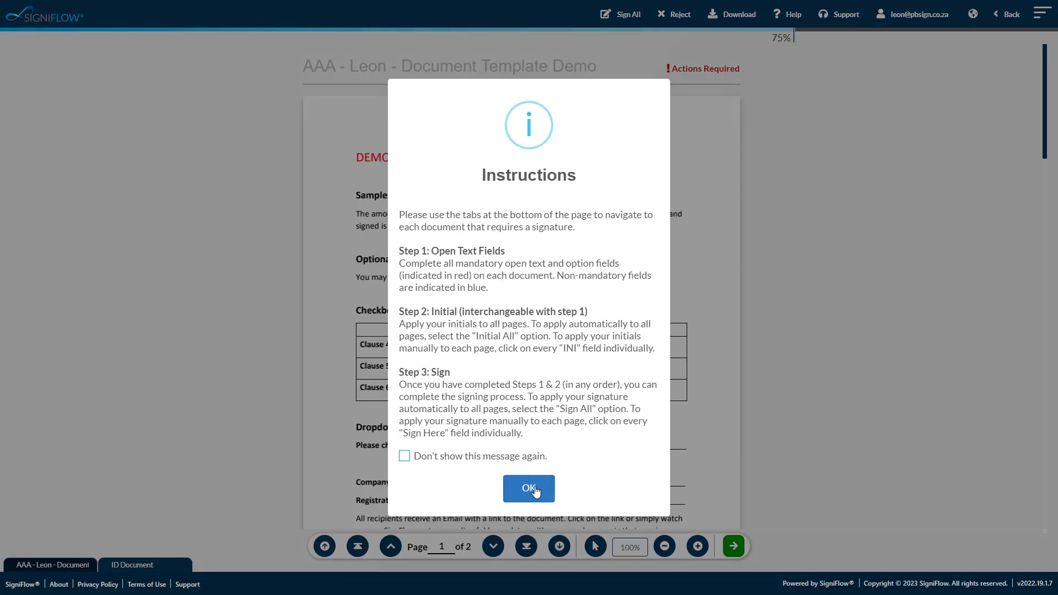
click(533, 487)
click(734, 548)
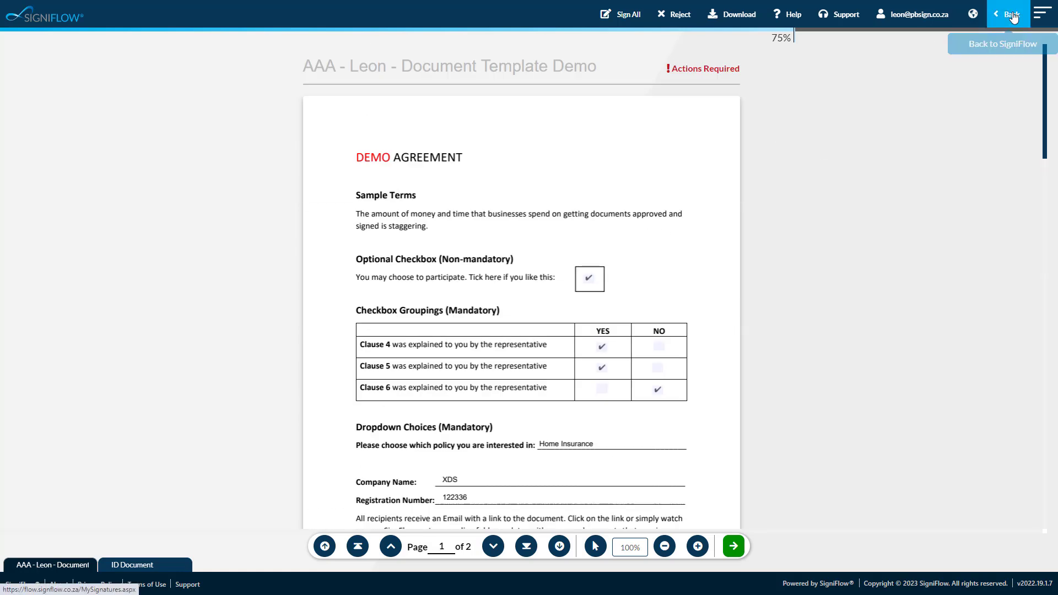
click(1008, 15)
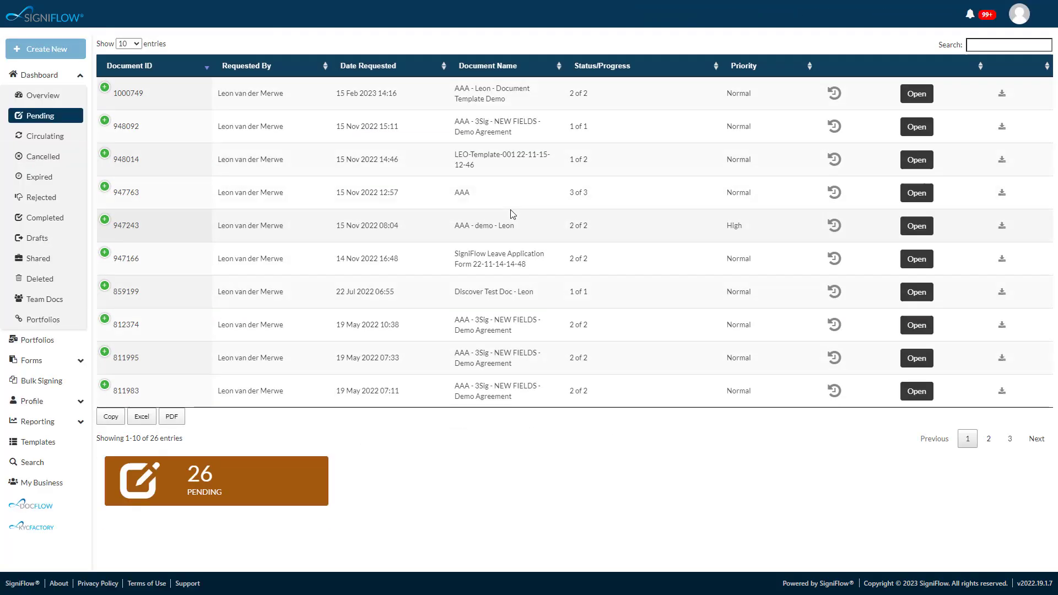
- Review the activity of the newest circulating document and look at its workflow editing options
click(54, 136)
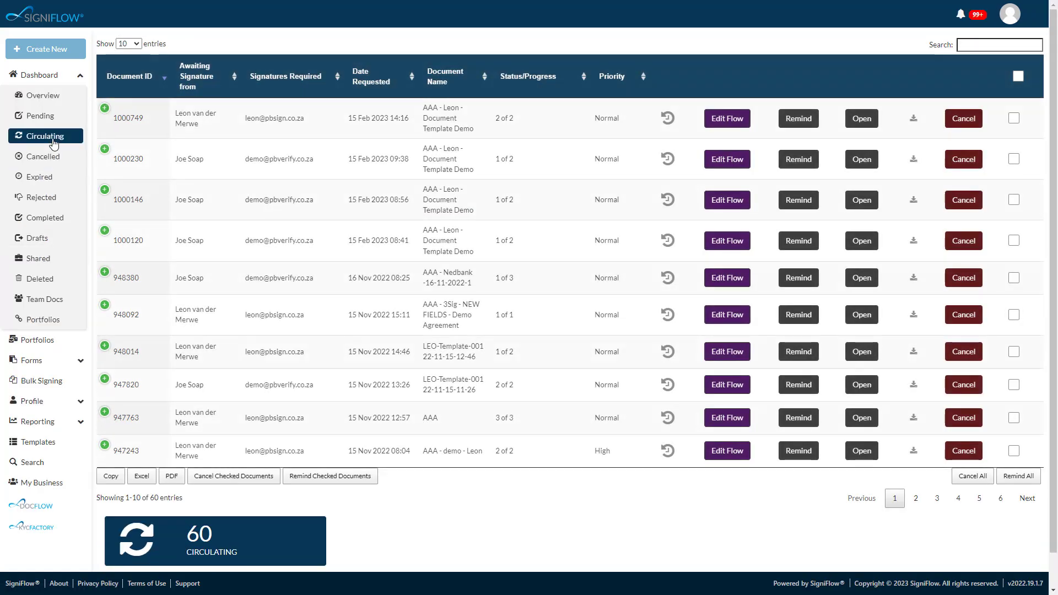
click(104, 109)
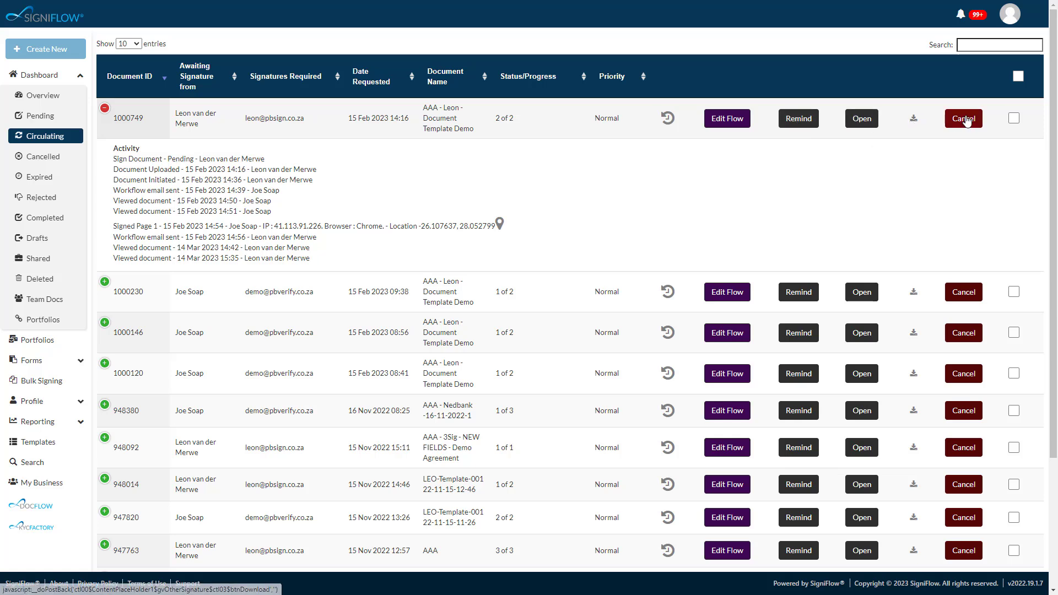
click(738, 120)
click(312, 192)
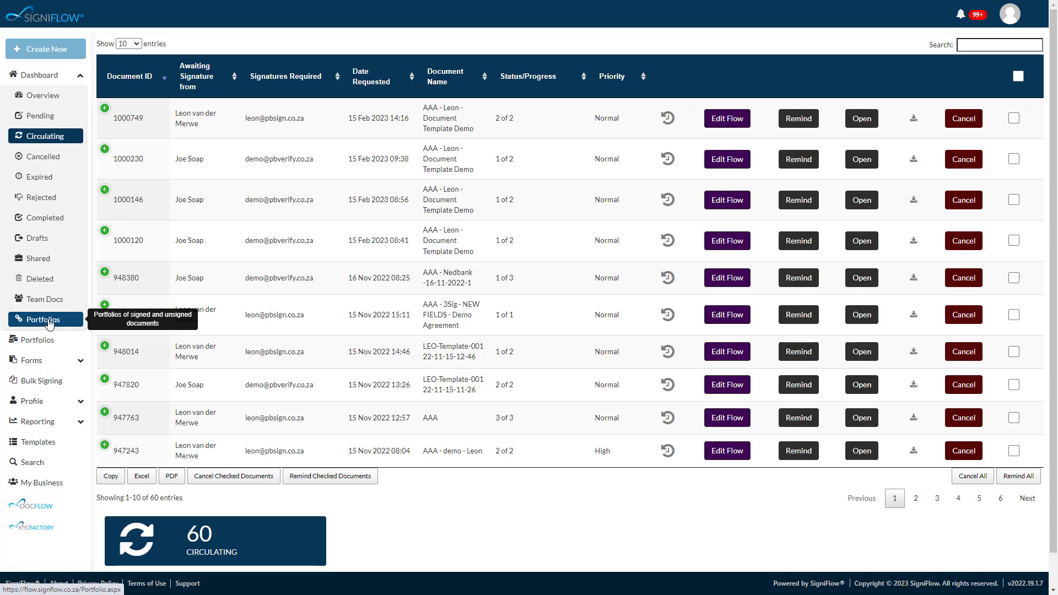
- Search the portfolios for "human", check the Human Resources portfolio's activity, and open that portfolio
click(48, 320)
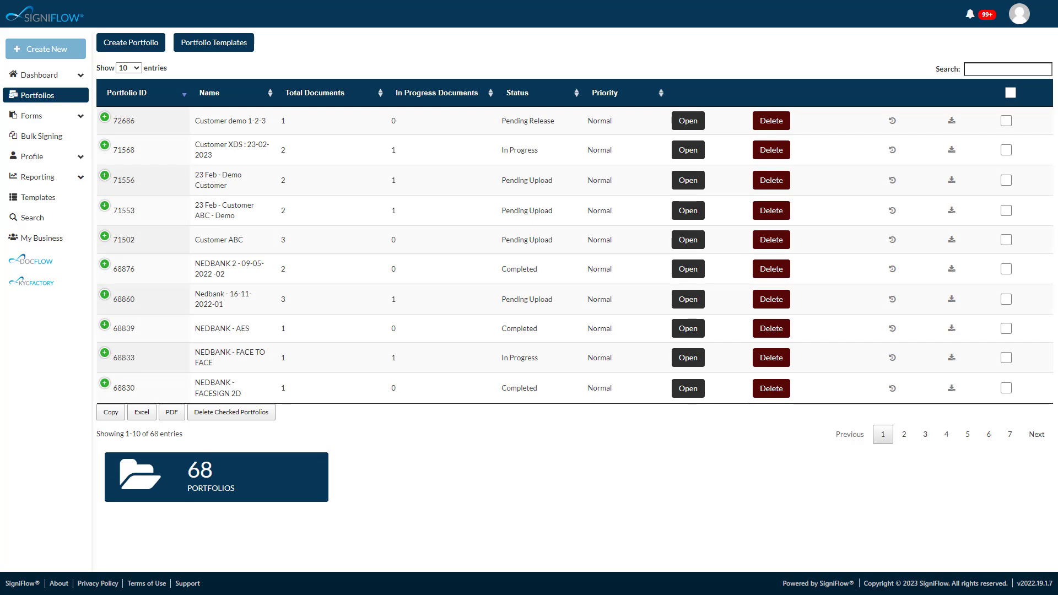
click(985, 70)
text(human)
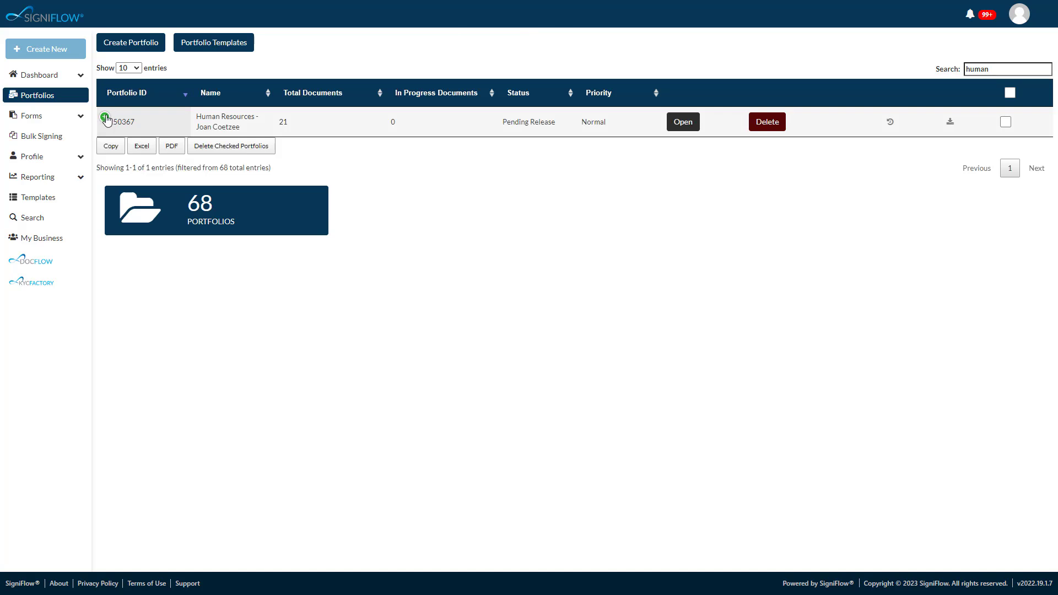
click(105, 118)
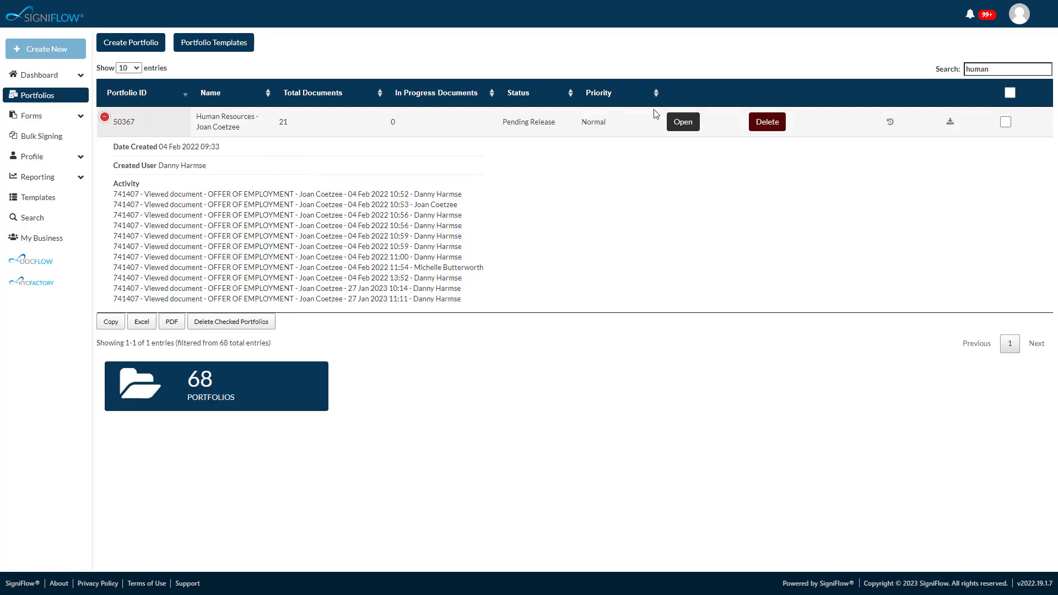
click(683, 122)
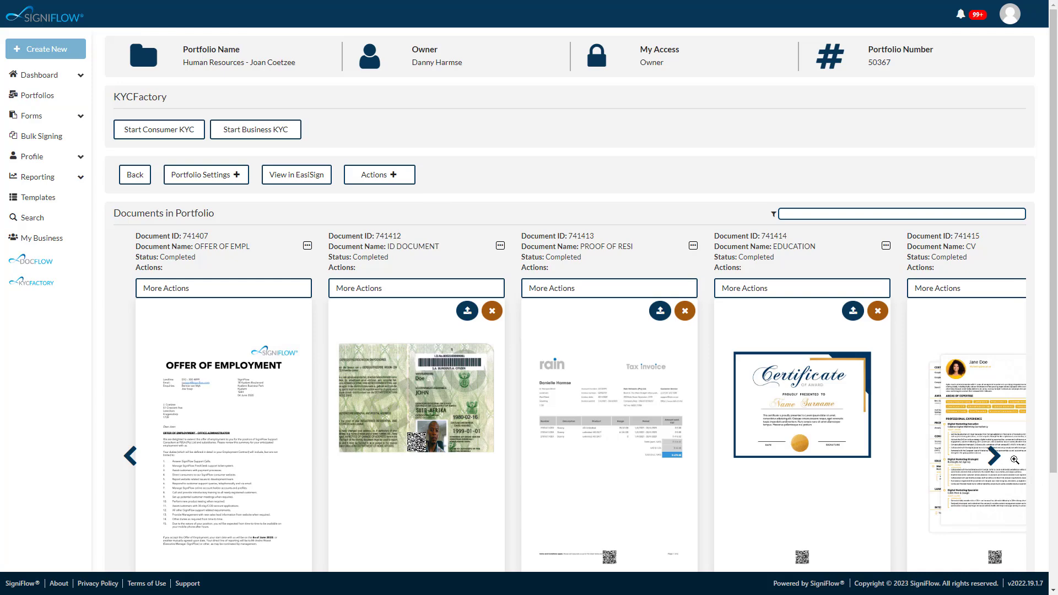
- Browse the documents in the portfolio and show the actions available for the ID document
click(993, 456)
click(130, 457)
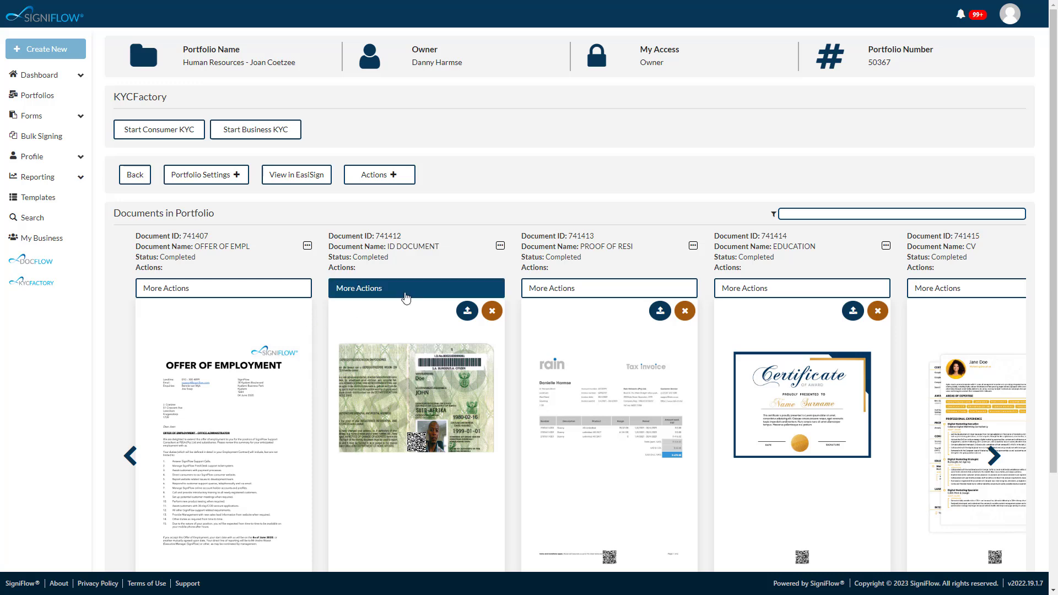
click(406, 298)
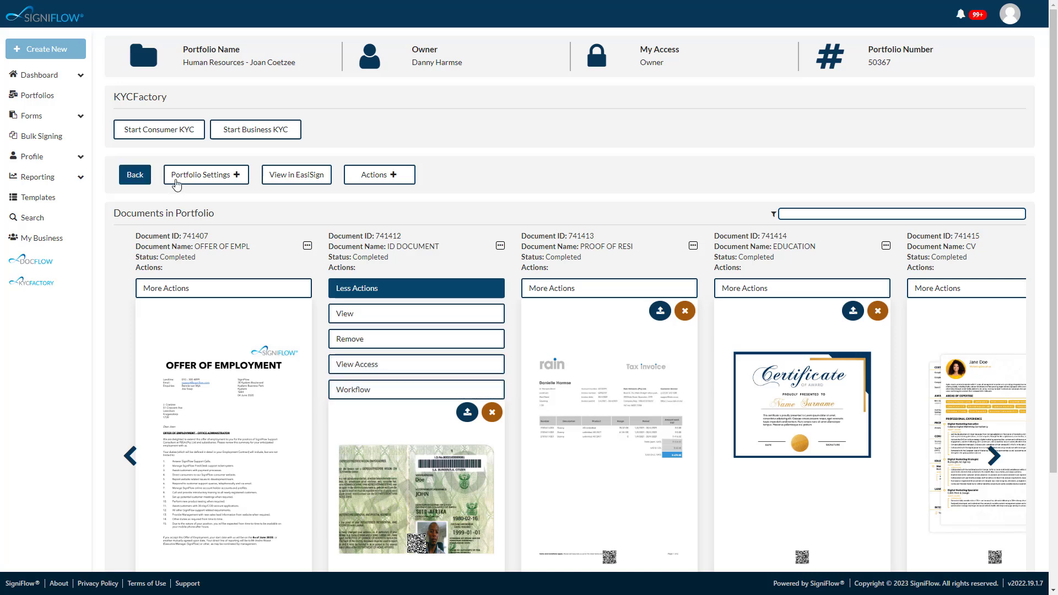
- Examine the portfolio's sharing settings and the access roles available for a contact
click(189, 179)
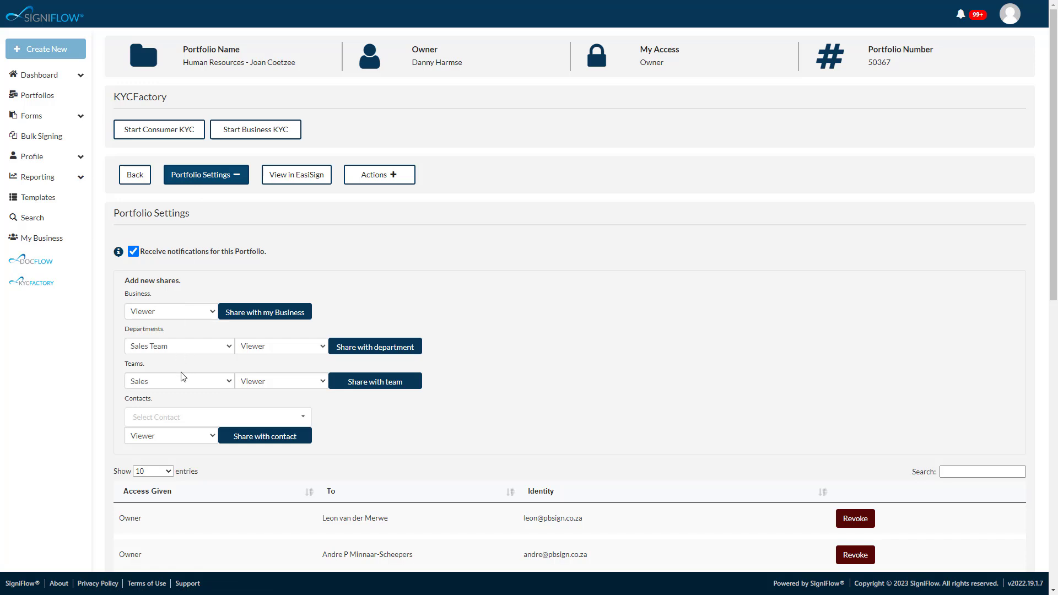
click(187, 436)
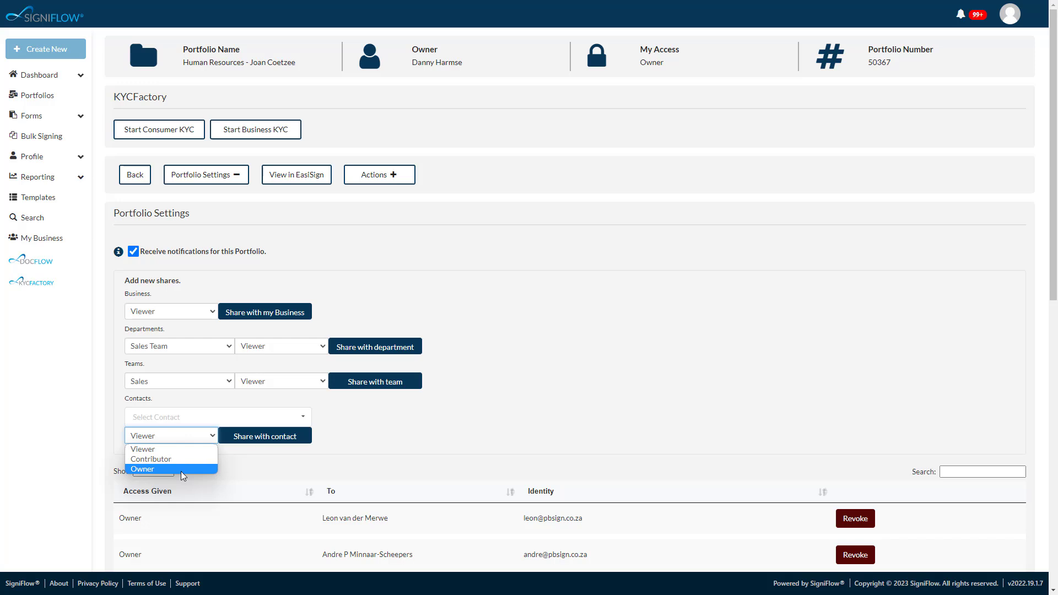
click(165, 449)
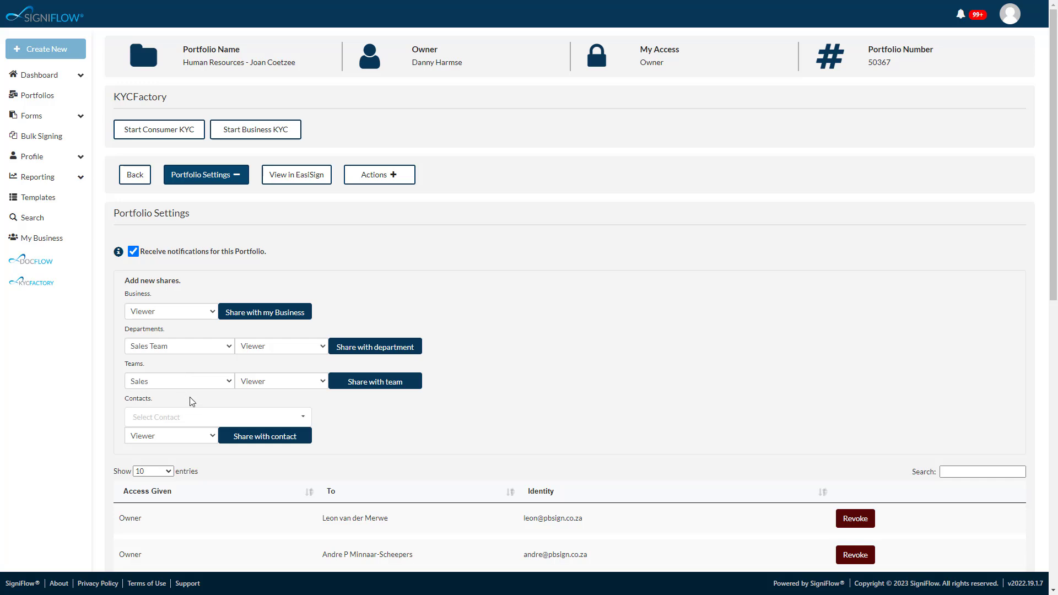
click(188, 439)
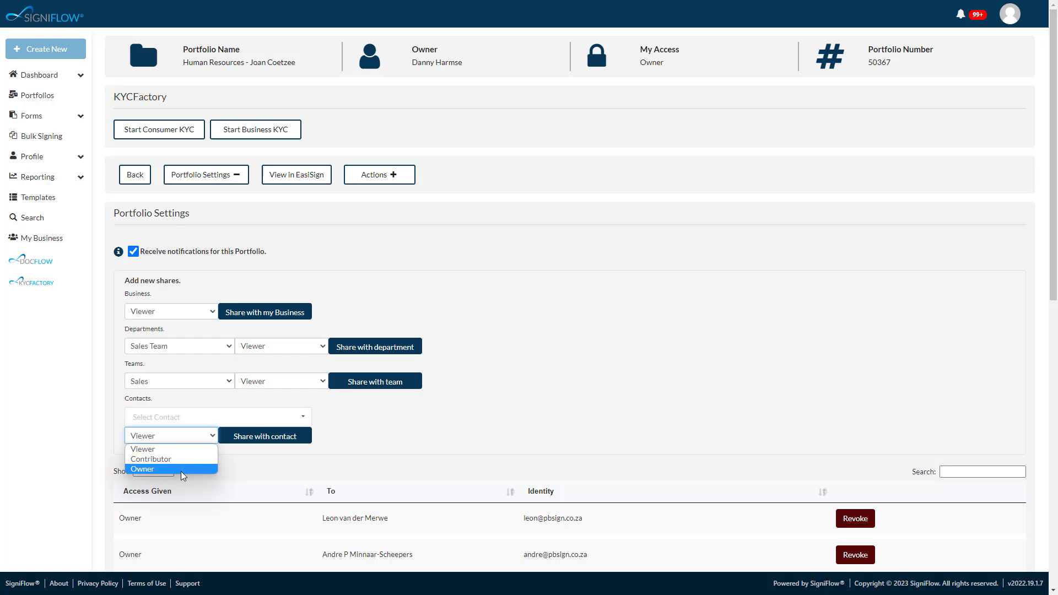
- Add a document placeholder named Passport to the portfolio, choosing its notification and forced-upload options
click(381, 178)
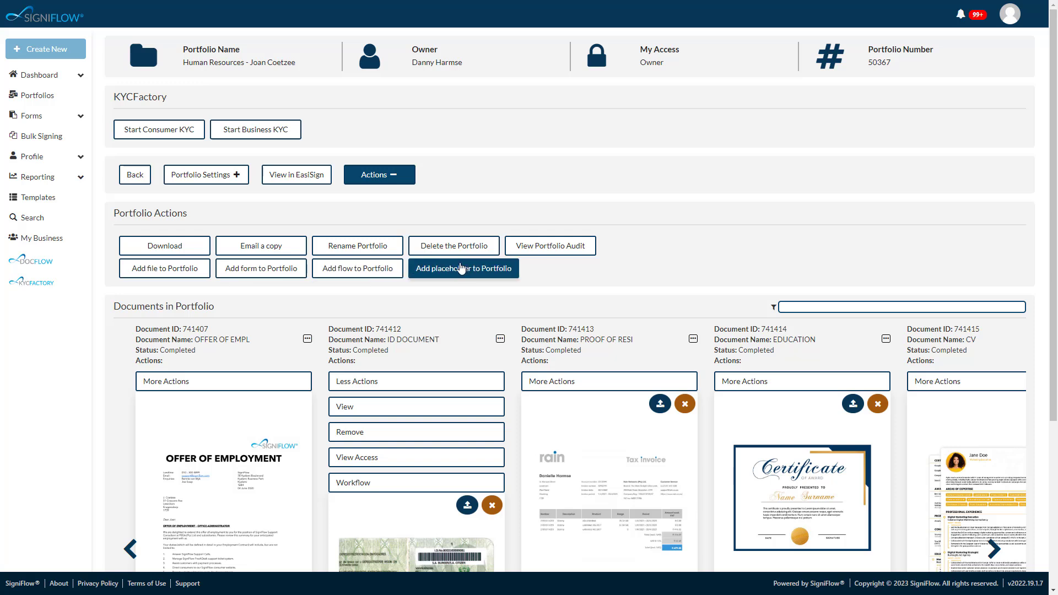
click(461, 269)
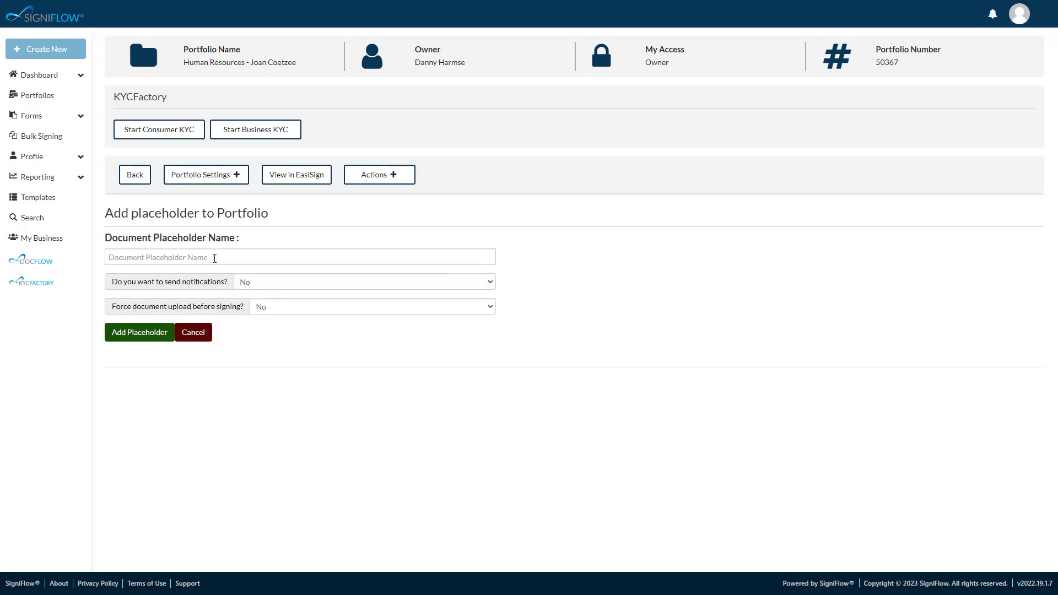
click(239, 263)
text(Passport)
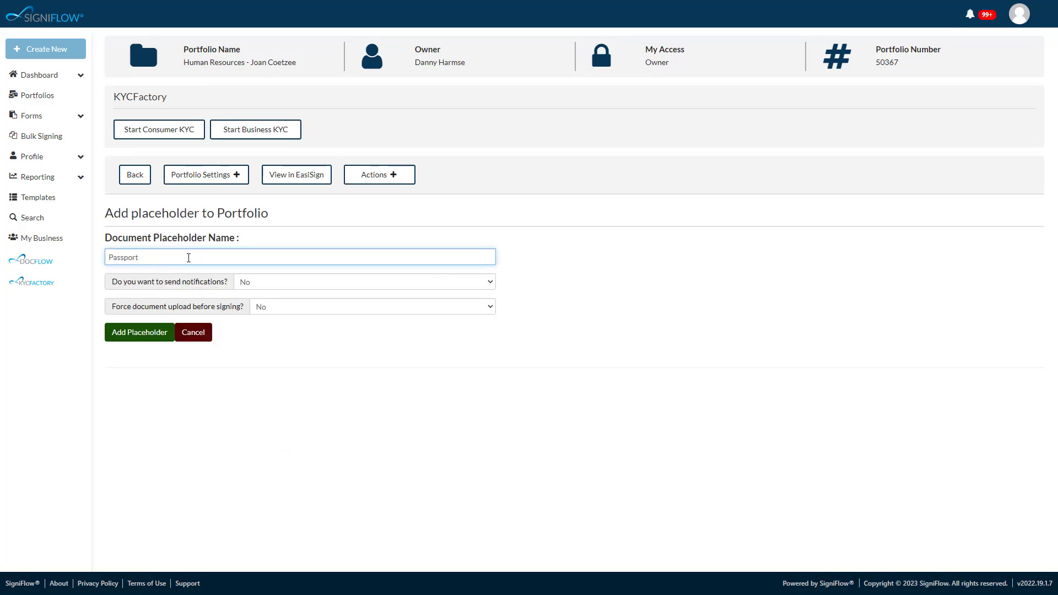
click(257, 282)
click(258, 292)
click(270, 312)
click(269, 320)
click(139, 333)
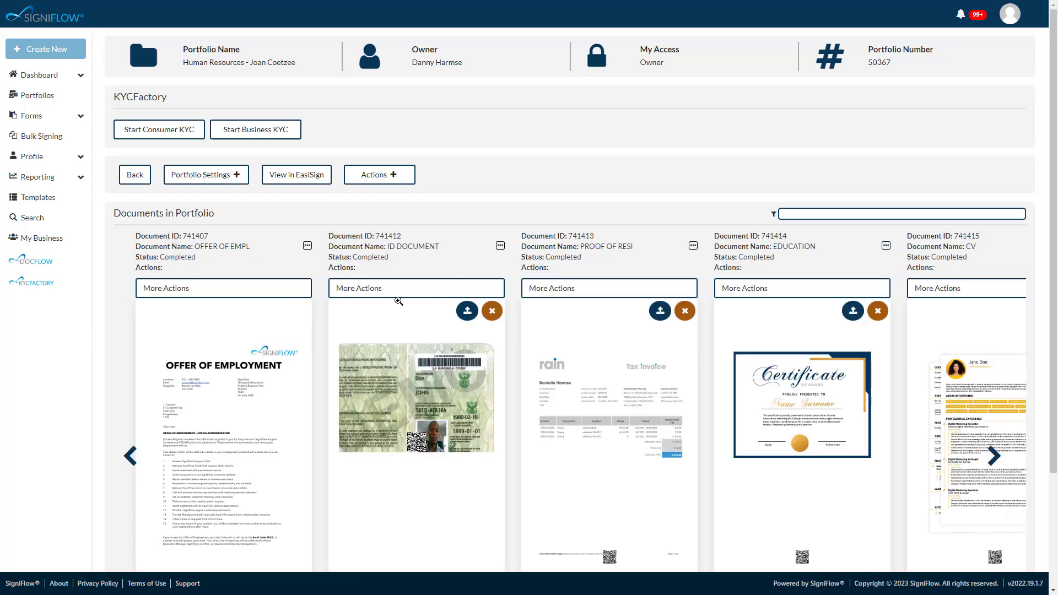
- Upload a PDF file from the computer into the portfolio's Passport placeholder
scroll(493, 329, down, 1)
click(419, 259)
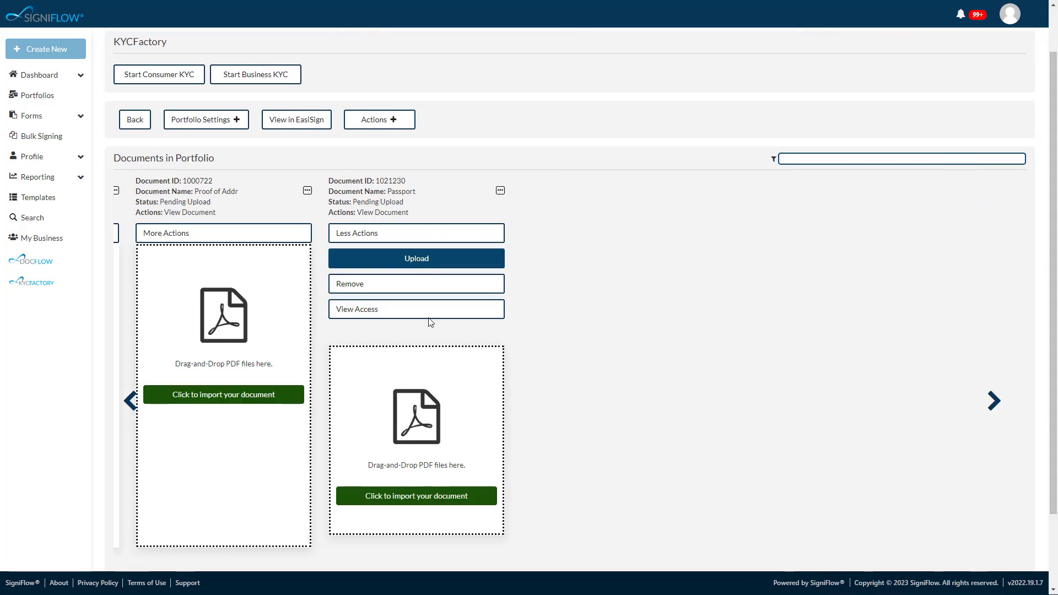
click(46, 108)
double_click(242, 141)
click(242, 120)
click(435, 279)
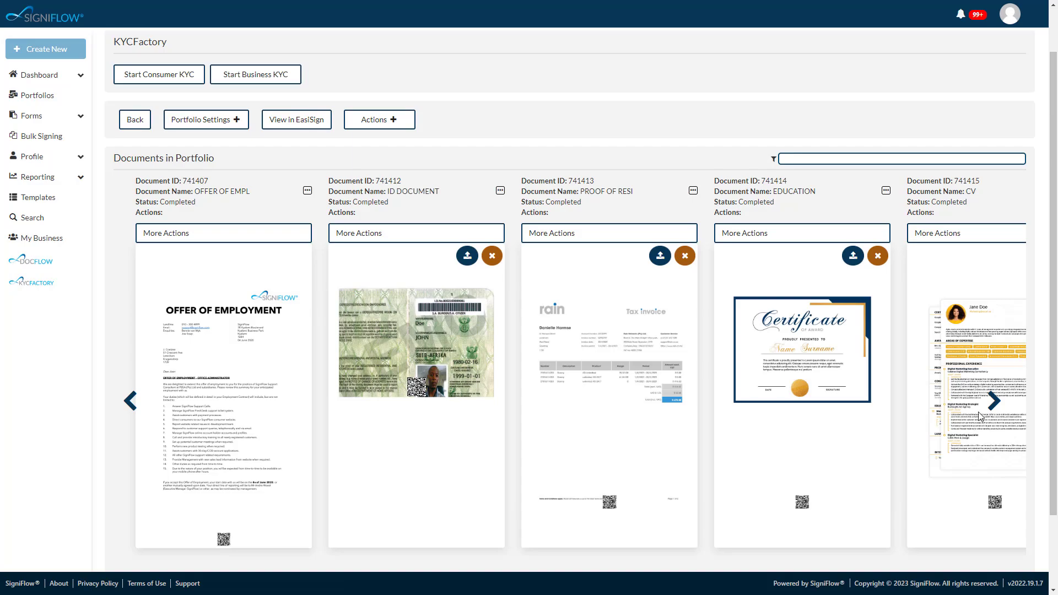
- Find the uploaded Passport document at the end of the portfolio, preview it enlarged, and close the preview
click(993, 401)
click(993, 401)
click(993, 401)
click(993, 401)
click(807, 355)
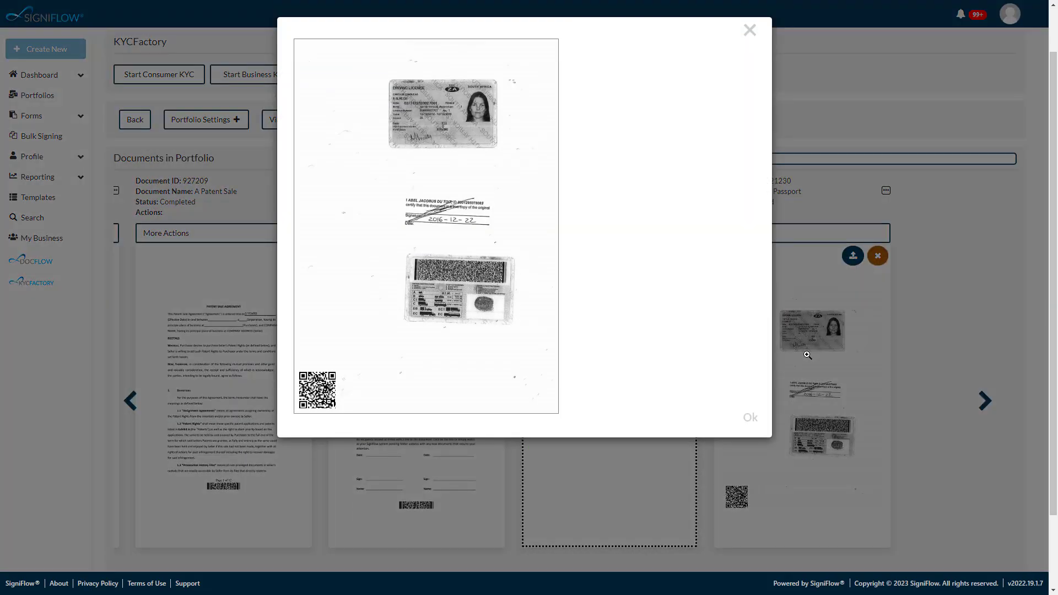
click(749, 31)
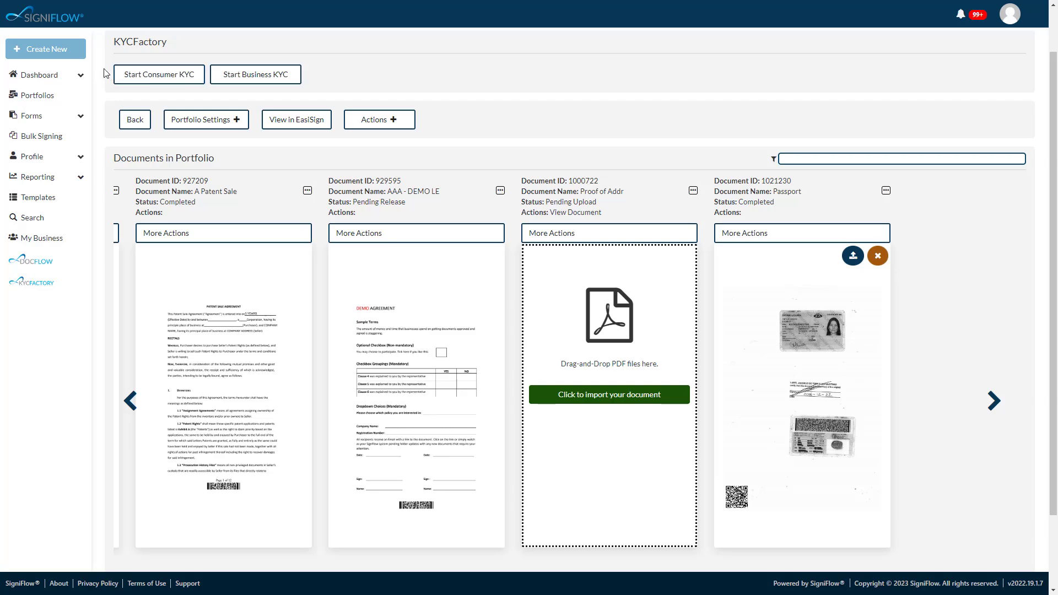
- Start a new workflow and add the personalised AAA Document Template Demo, searching the document templates for "aaa"
click(31, 50)
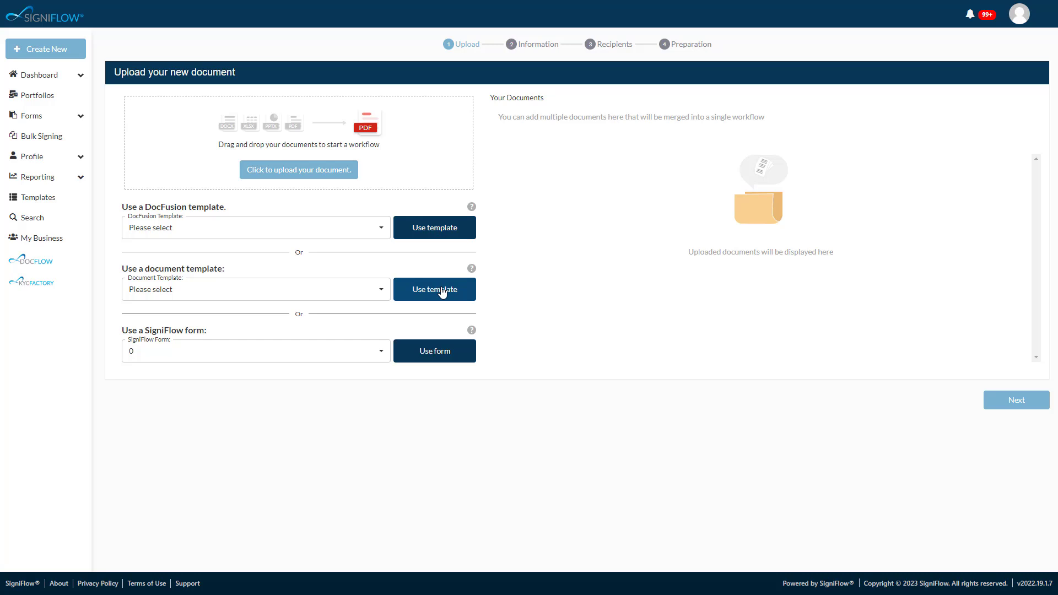
click(337, 292)
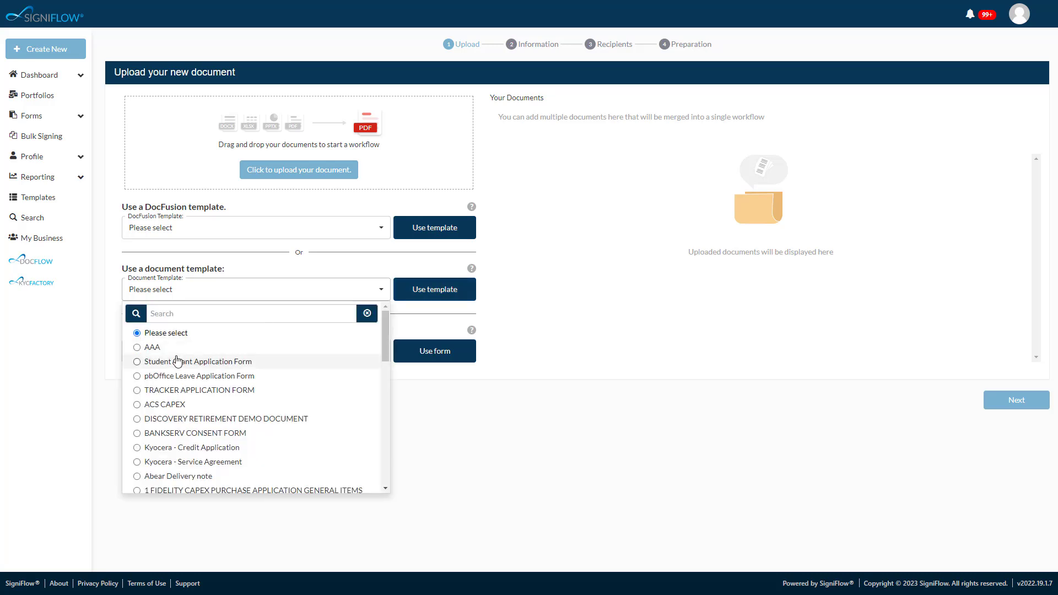
text(aaa)
click(211, 347)
click(436, 290)
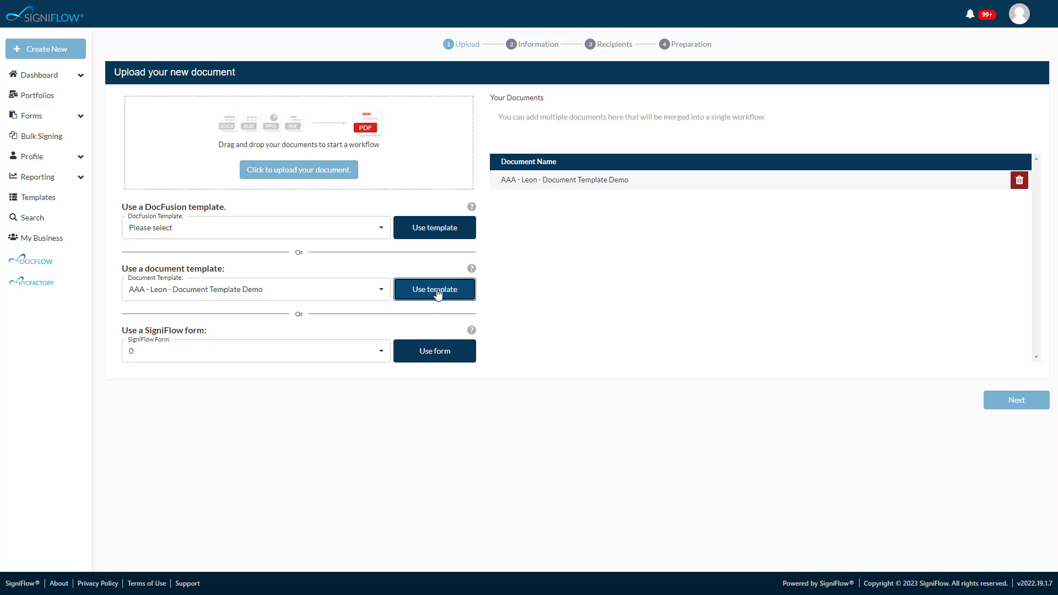
- Add the AAA Demo template as a second workflow document, and remove it again
click(192, 291)
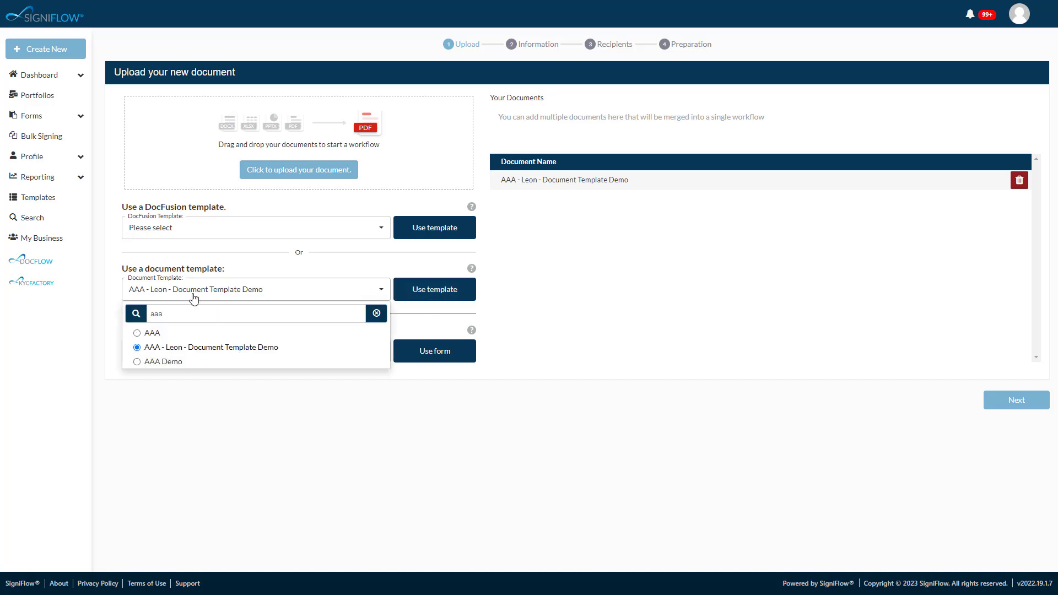
click(171, 362)
click(434, 290)
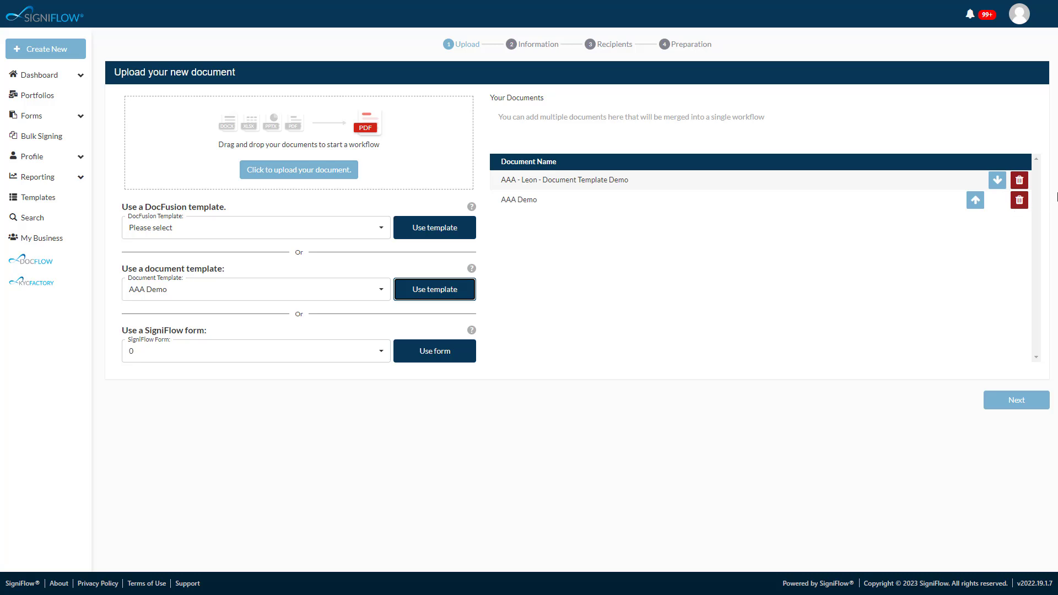
click(1019, 201)
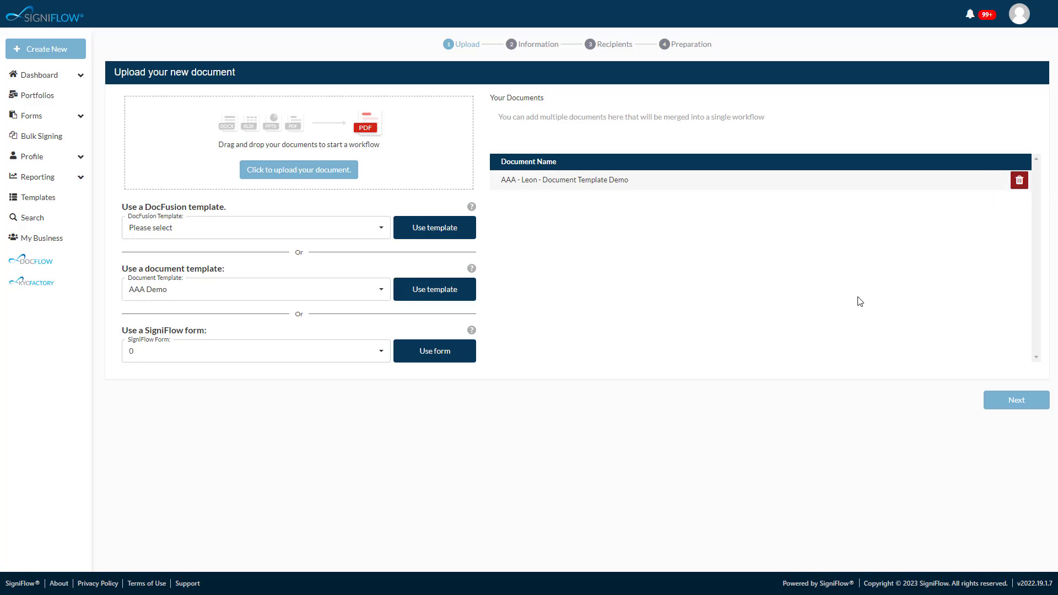
- Continue to the document information and create a new portfolio named "TESTING 1-2-3" for the document
click(1029, 405)
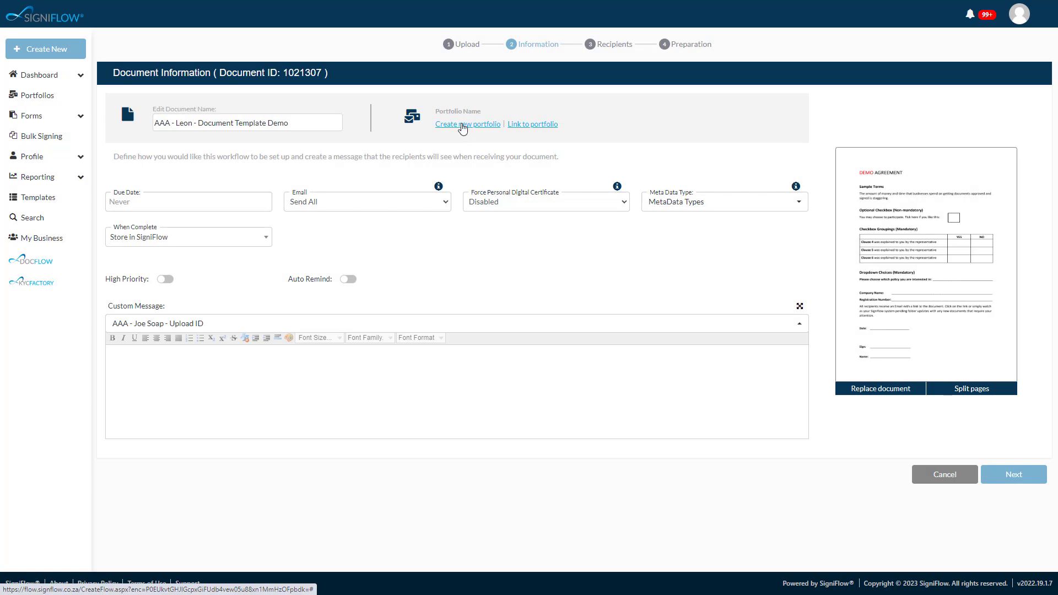
click(462, 126)
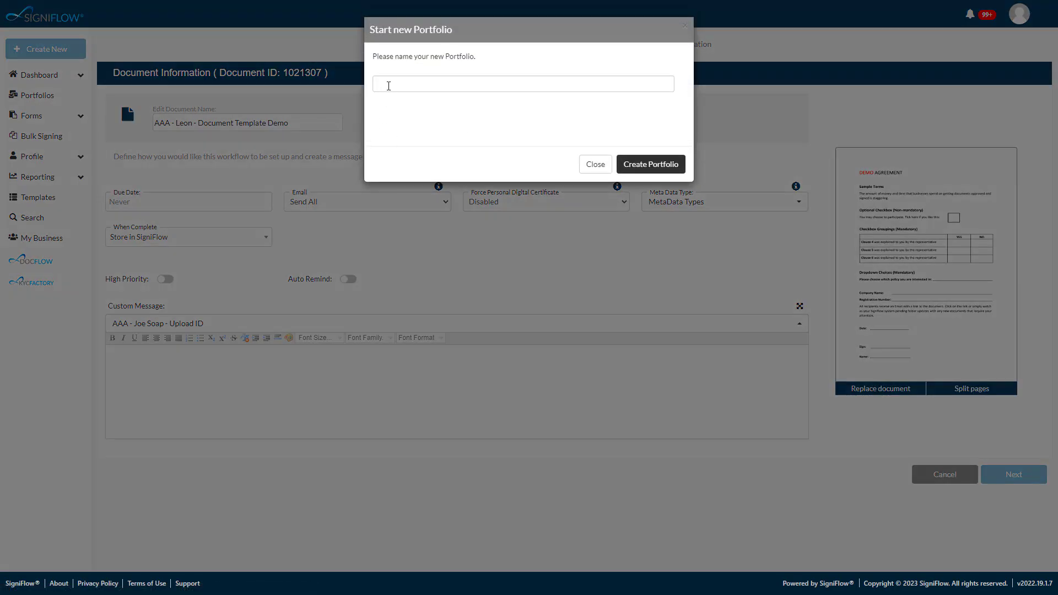
click(389, 85)
text(TESTING)
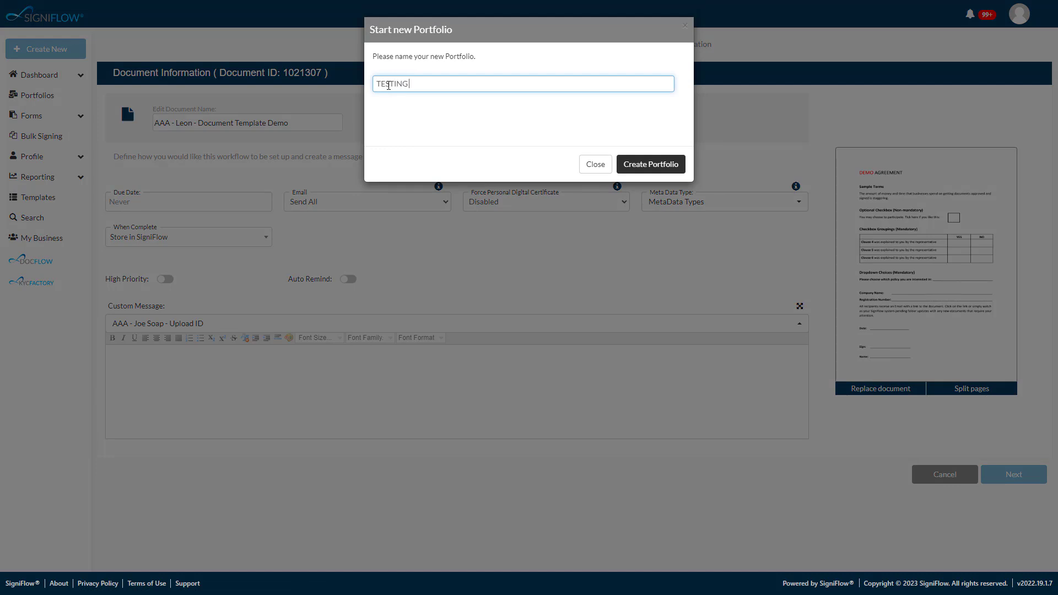
text( 1-2-3)
click(633, 164)
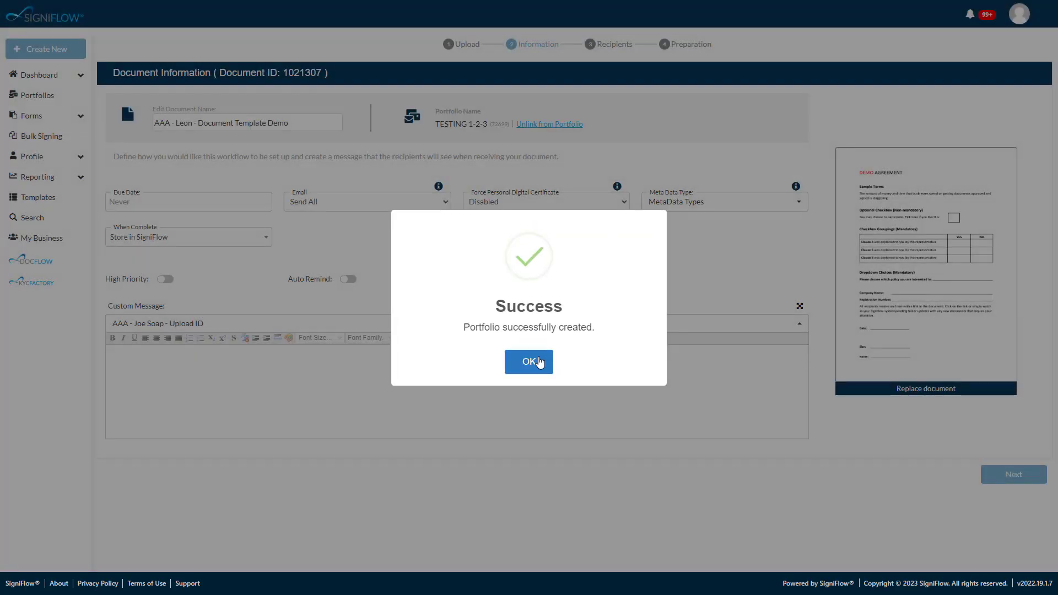
- Dismiss the portfolio confirmation and check the document's Due Date and High Priority options without changing them
click(530, 362)
click(169, 200)
click(334, 238)
click(165, 279)
click(167, 279)
- Write a custom message greeting the recipient with "Please upload your Passport and sign my document", and continue to the recipients
click(181, 360)
text(Hi Joe Please upload your Passpor)
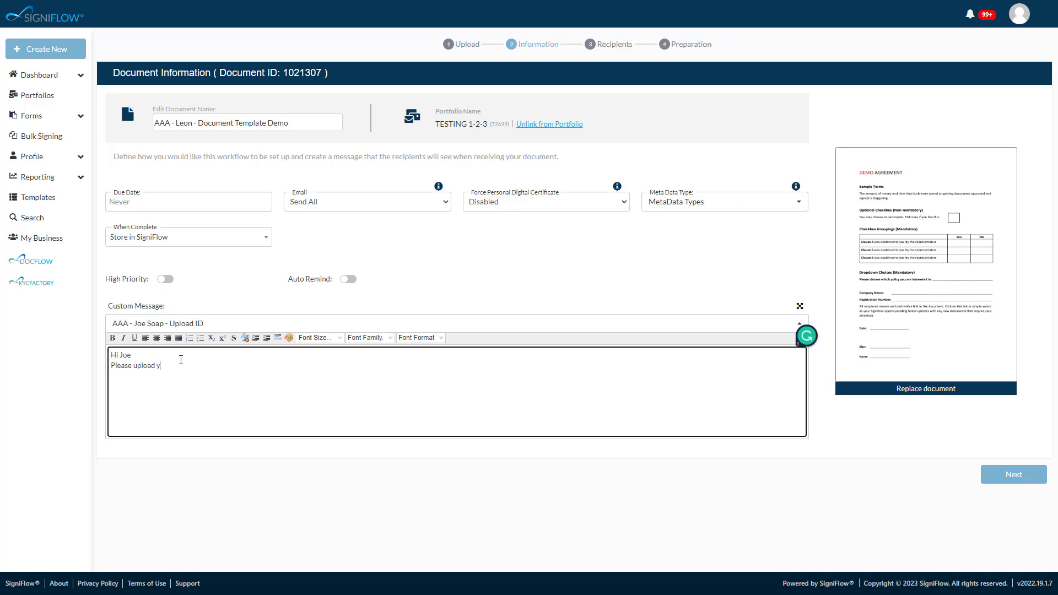
text(t and sign my document)
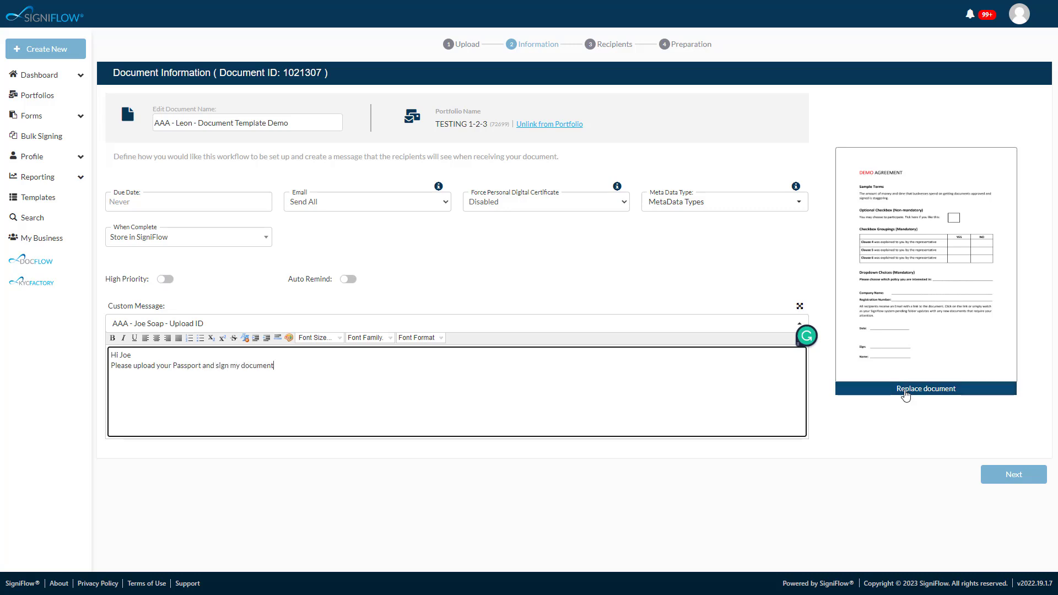
click(1017, 475)
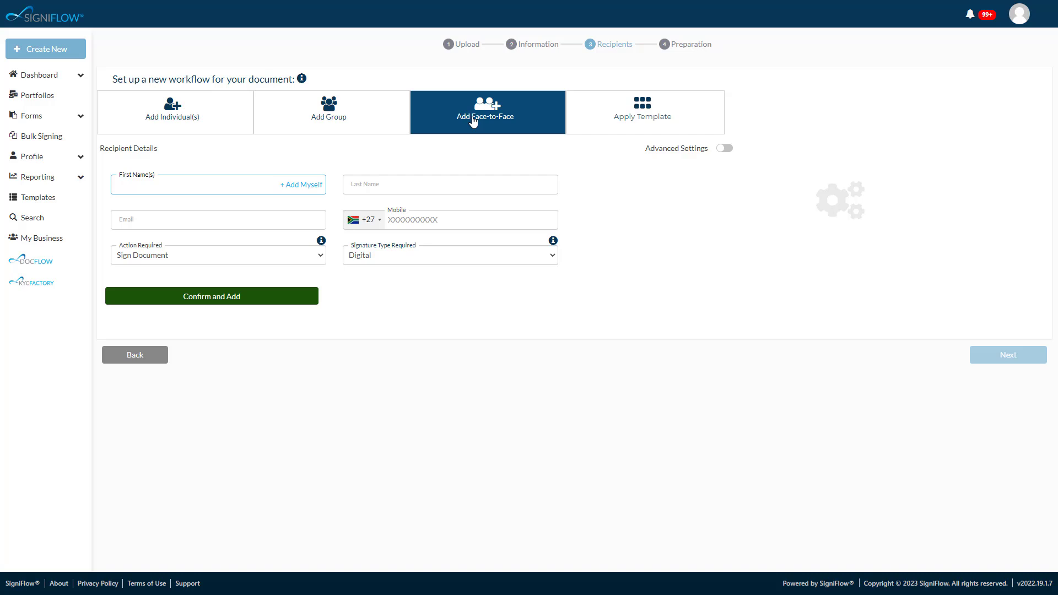
- Show the advanced recipient settings, examine the FaceSign and Force Personal Digital Certificate options, and hide the settings again
click(725, 149)
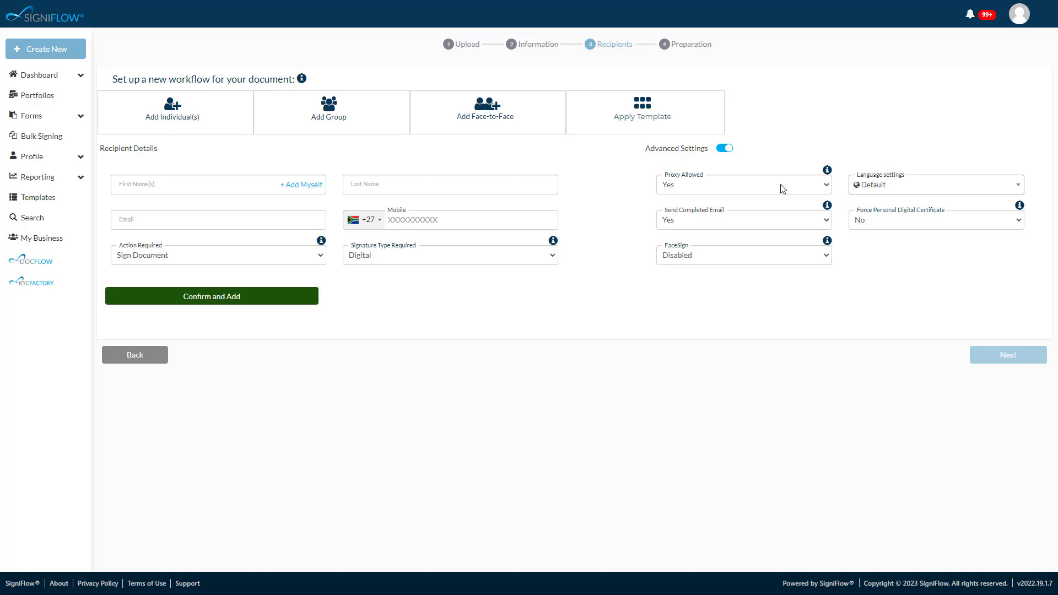
click(761, 261)
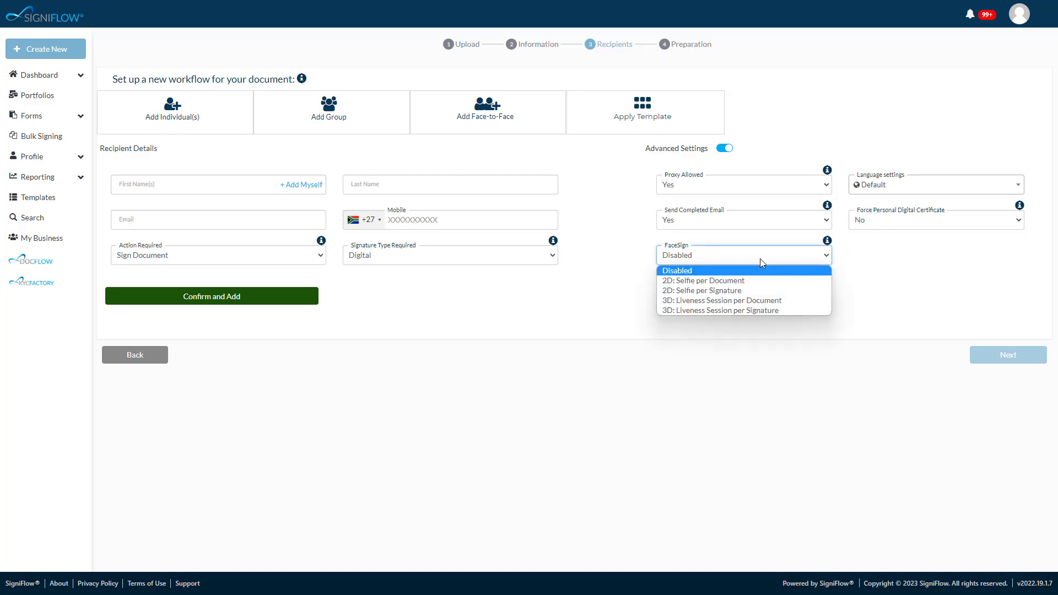
click(883, 220)
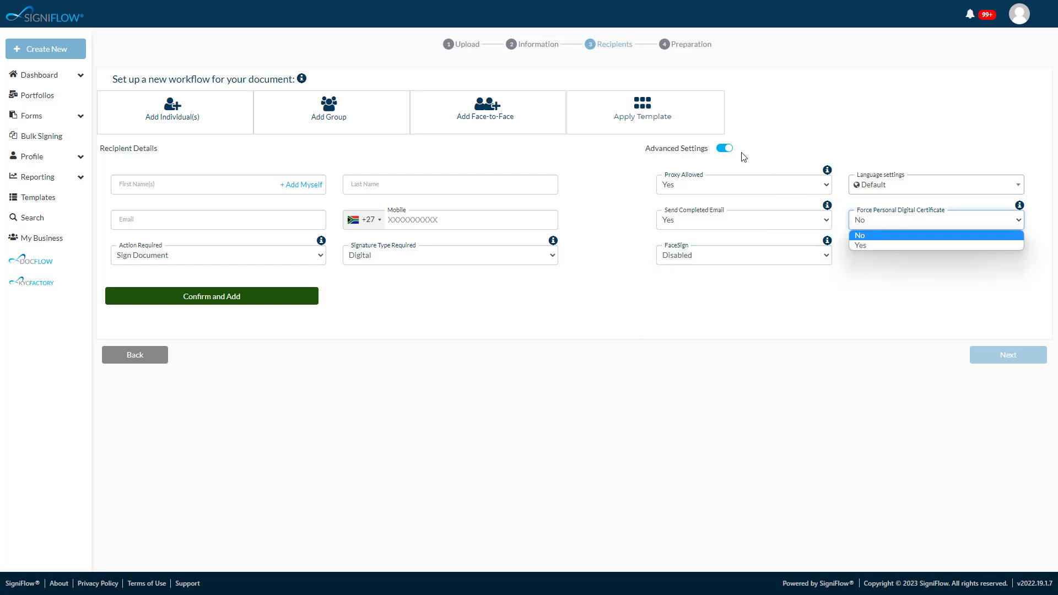
click(727, 152)
click(726, 150)
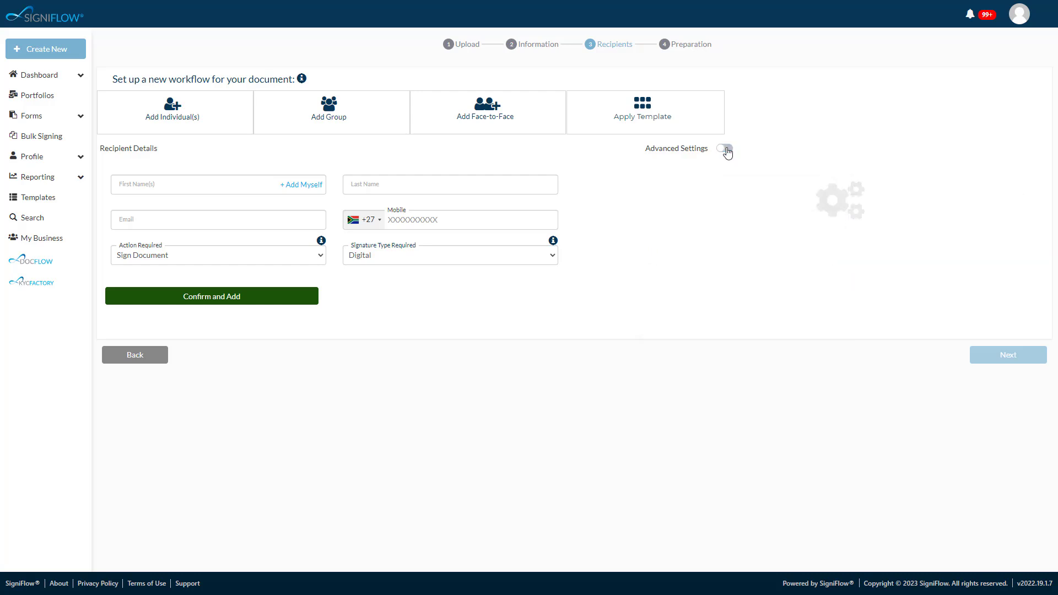
- Add yourself and an existing contact, looked up by first name, as recipients with the Sign Document action and digital signatures
click(298, 185)
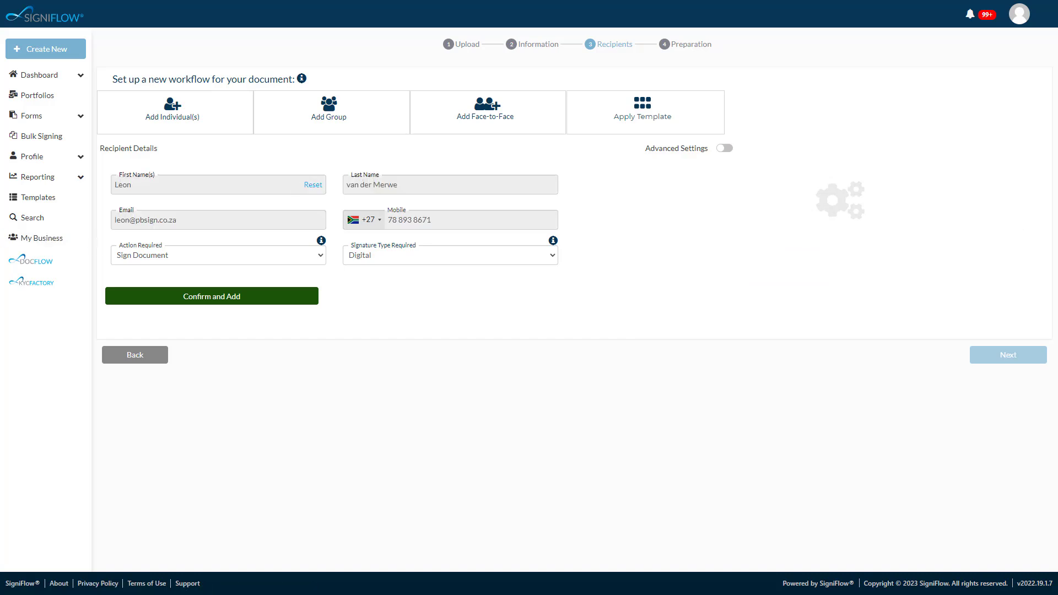
click(200, 299)
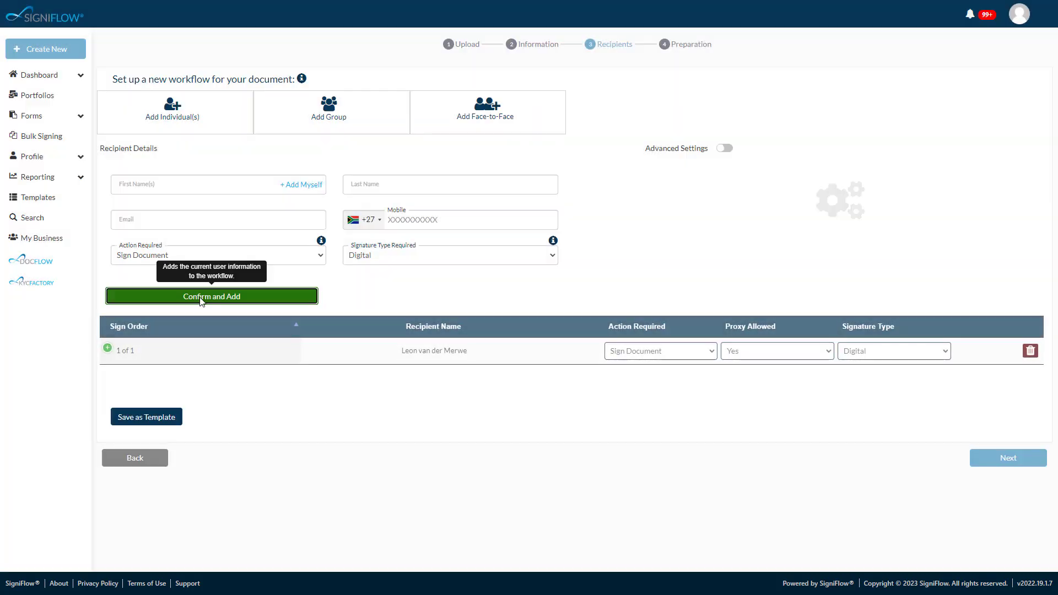
click(161, 184)
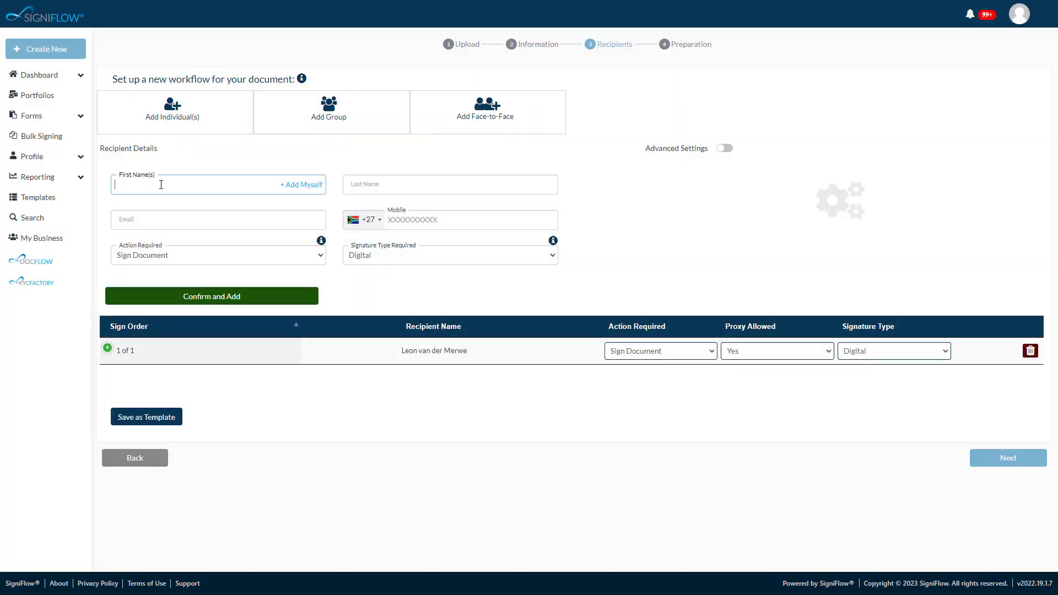
text(joe)
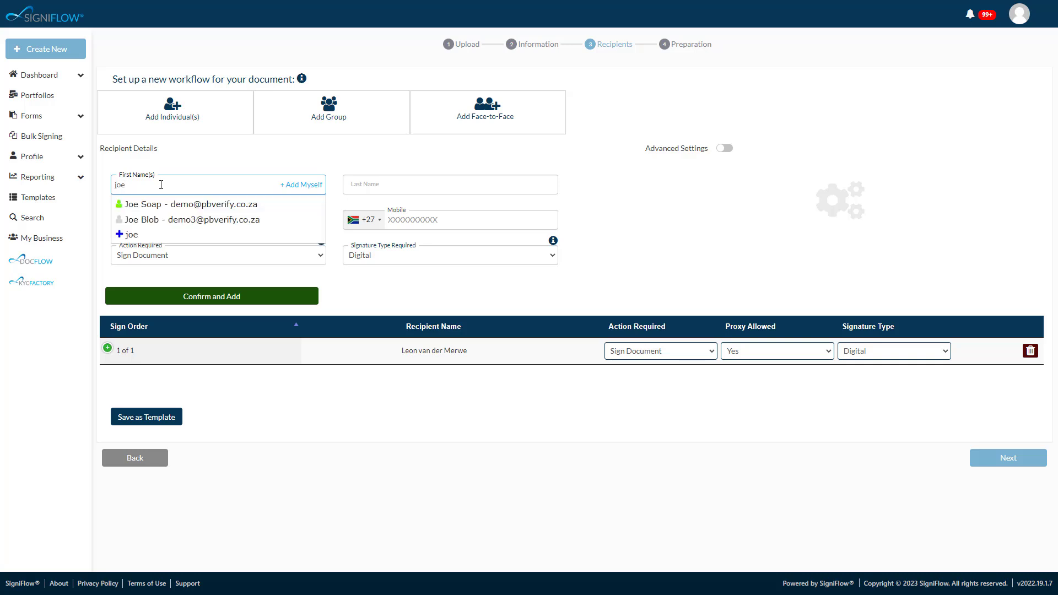
click(162, 205)
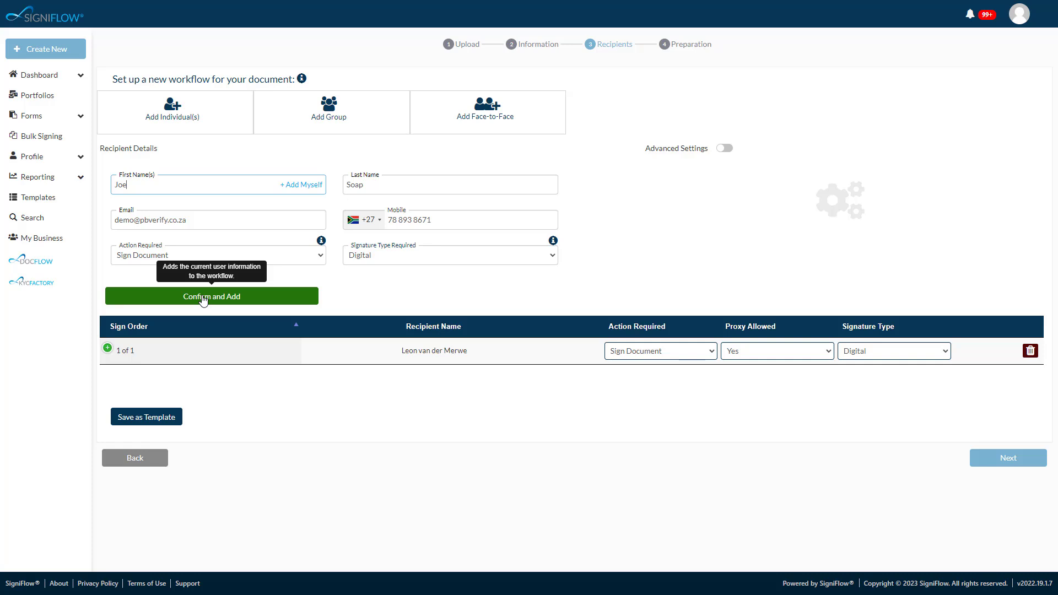
click(197, 256)
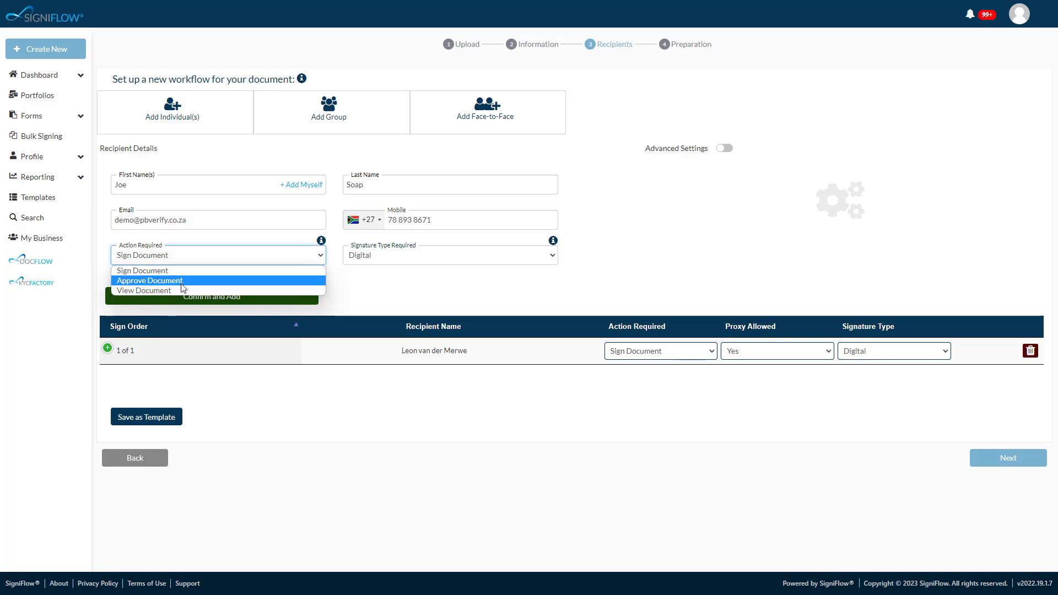
click(183, 270)
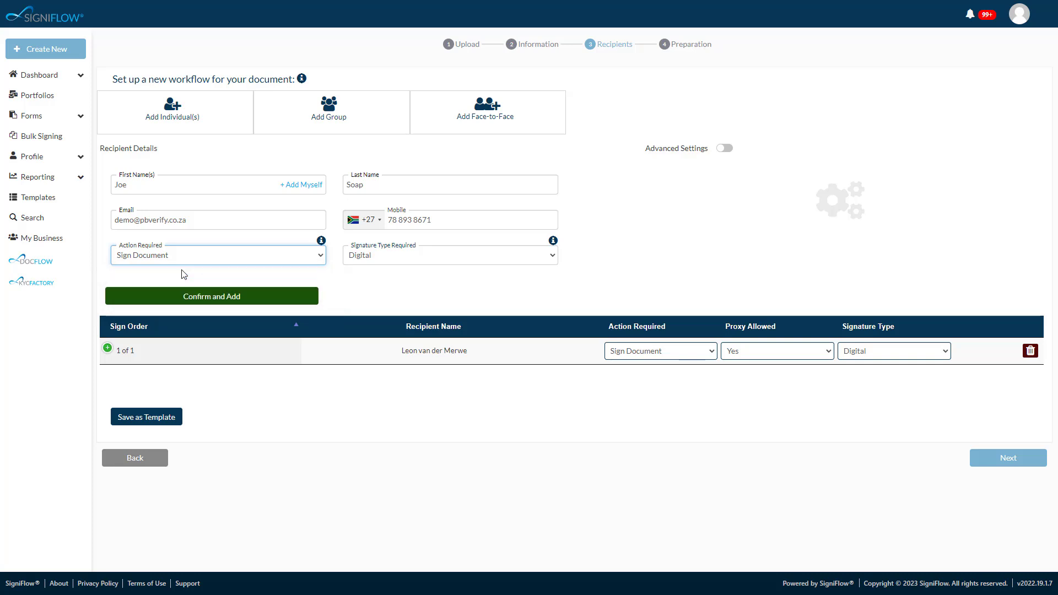
click(213, 296)
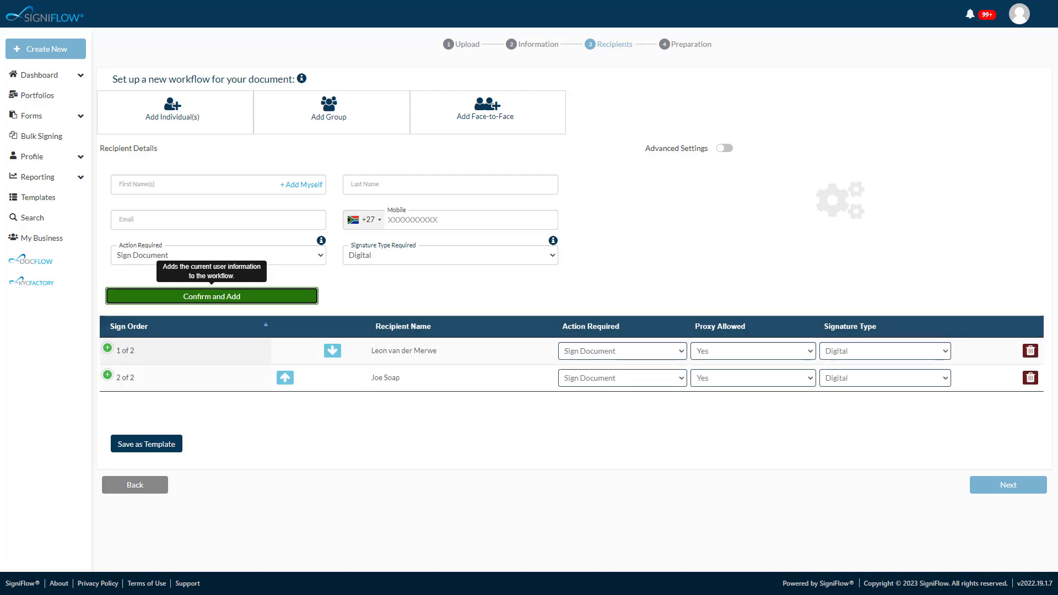
- Move the second recipient to first place in the sign order and continue to the document preparation
click(285, 378)
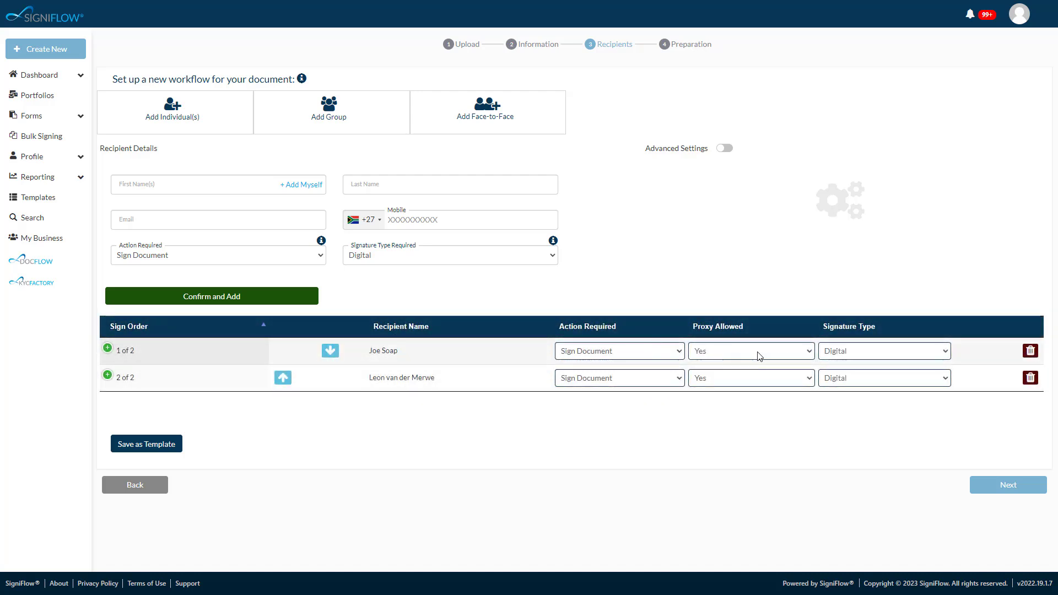
click(1022, 490)
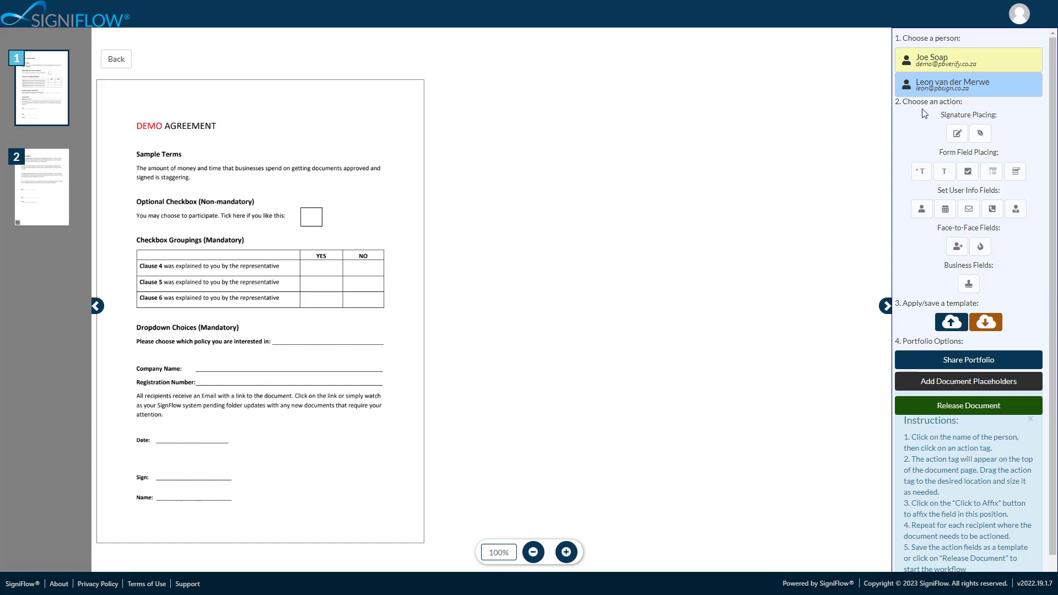
- Affix a signature field for the first recipient at the Sign line on page 1, and remove it again
click(941, 65)
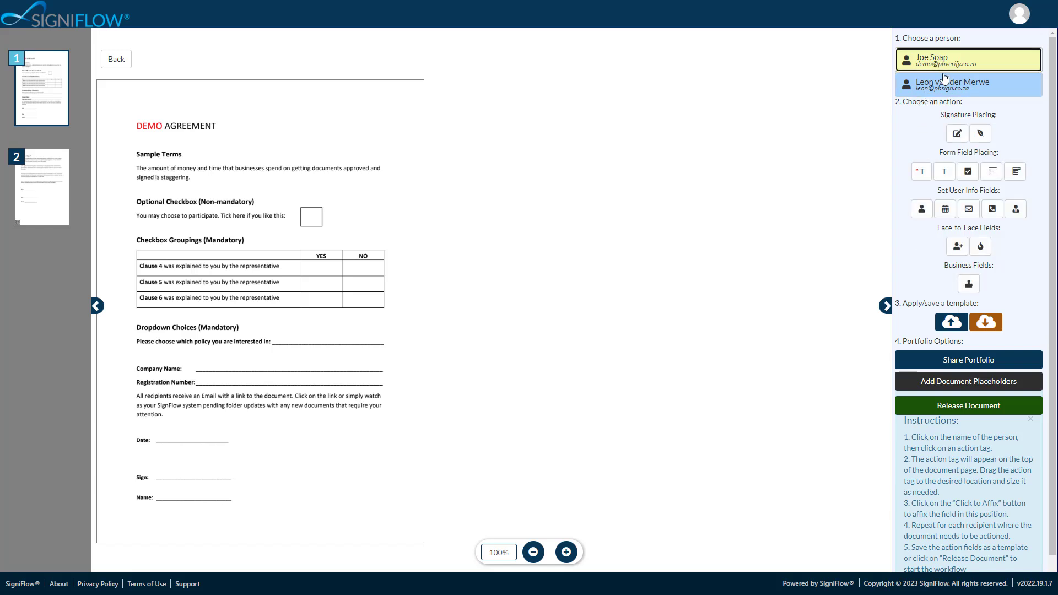
click(956, 133)
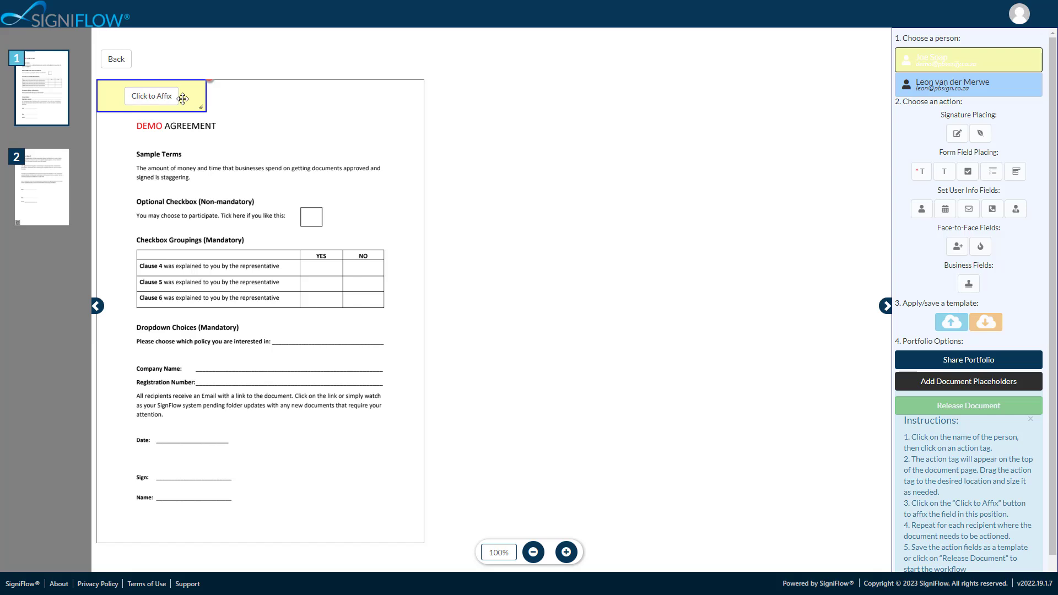
mouse_move(185, 98)
mouse_down()
mouse_move(171, 475)
mouse_move(247, 467)
mouse_up()
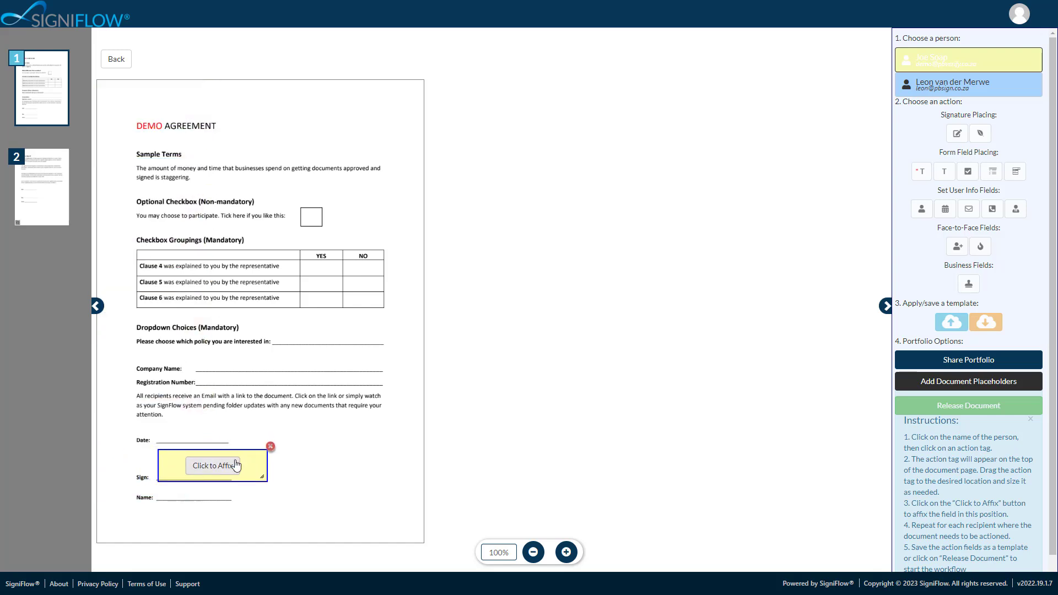
click(216, 463)
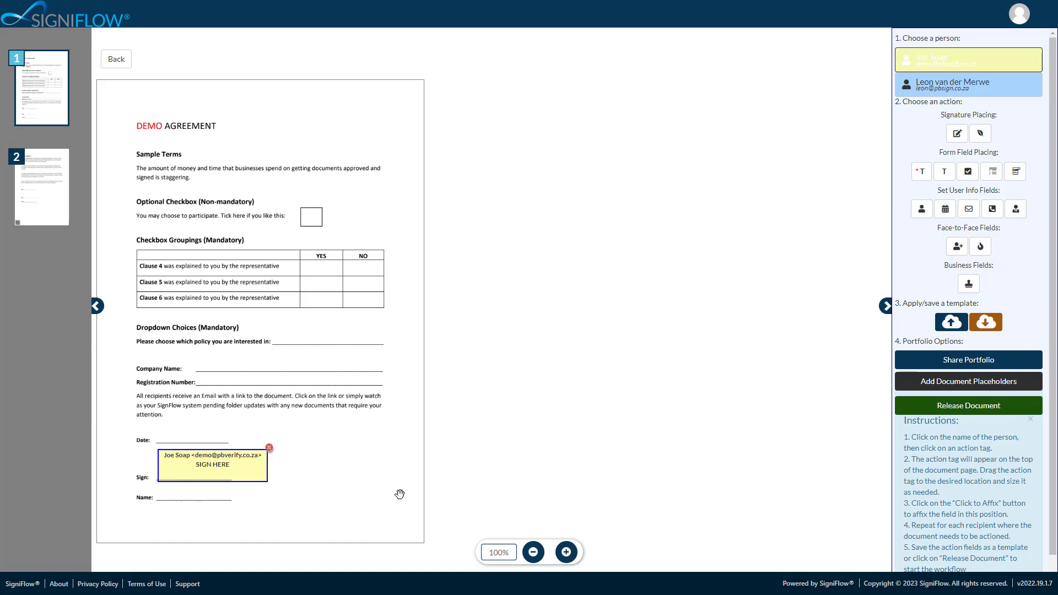
click(269, 447)
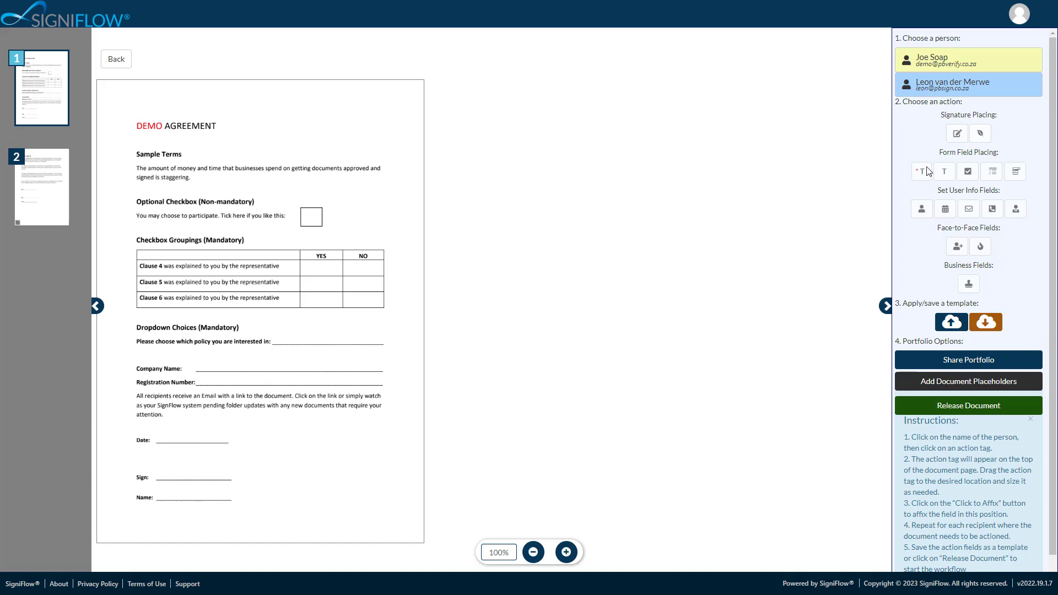
- Apply the saved field template to the document for the first recipient, searching the templates for "aaa"
click(940, 65)
click(989, 325)
click(416, 107)
text(aaa)
click(436, 164)
click(398, 146)
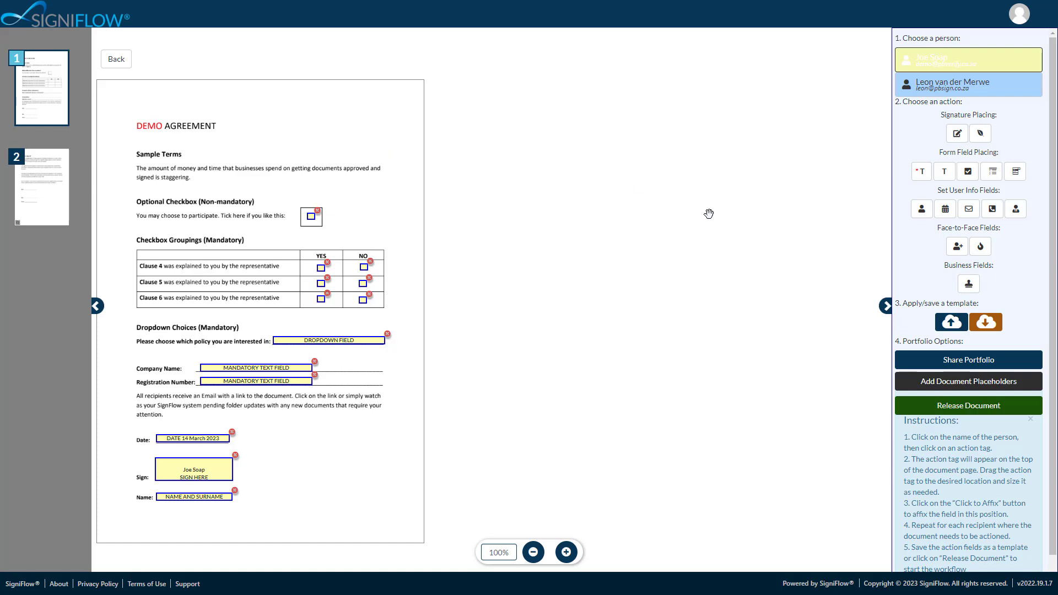
- Share the portfolio with the first recipient under the User scope, choosing an access level and a share option
click(979, 362)
click(360, 88)
click(335, 109)
text(demo)
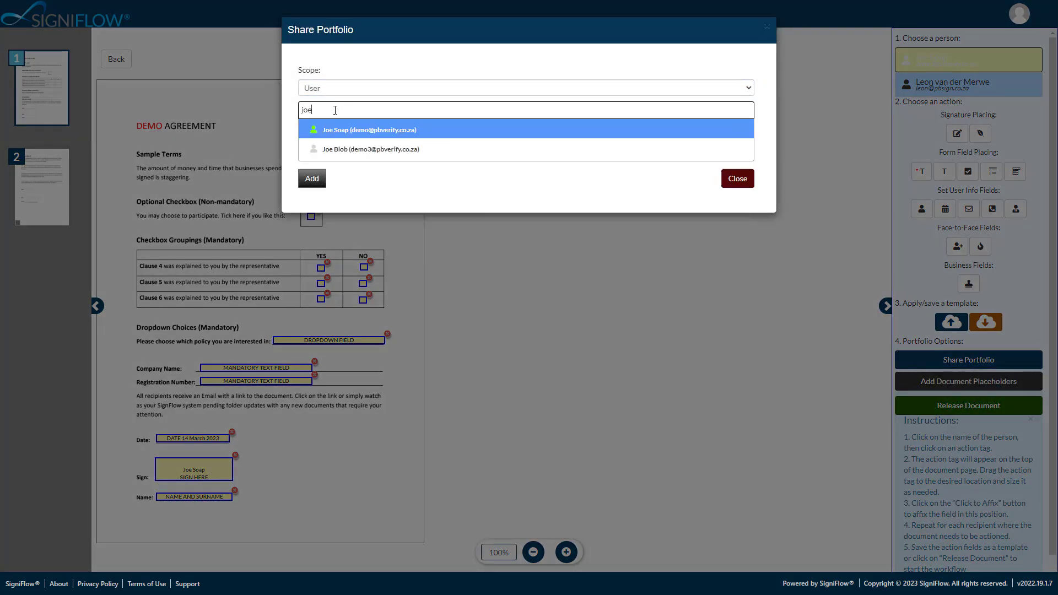
click(335, 131)
click(335, 134)
click(333, 168)
click(336, 156)
click(336, 194)
click(312, 182)
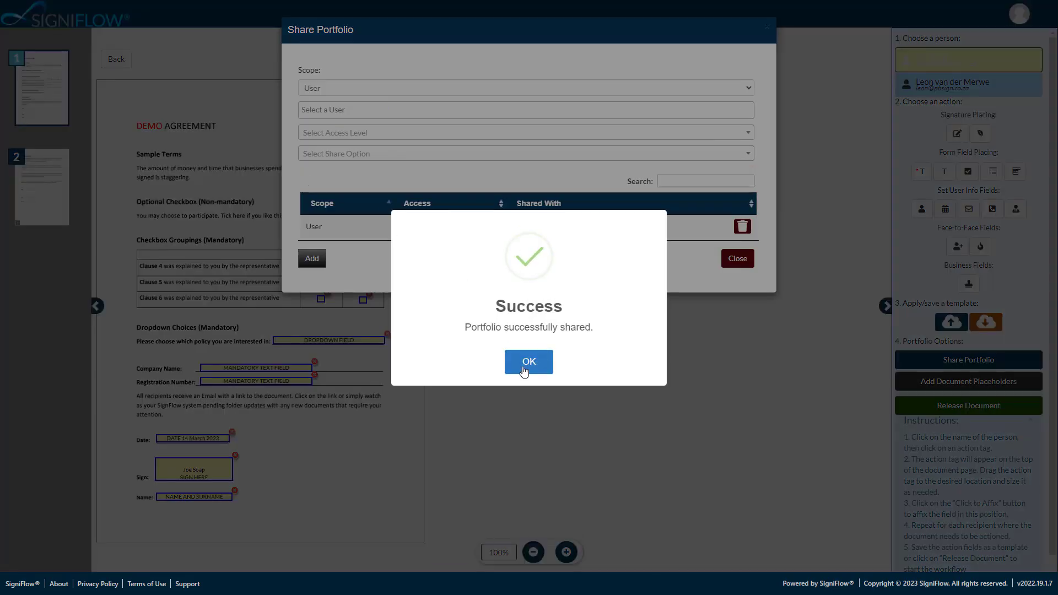
click(529, 359)
click(737, 258)
- Add a document placeholder named "Passport" to the portfolio and release the document
click(968, 381)
click(337, 86)
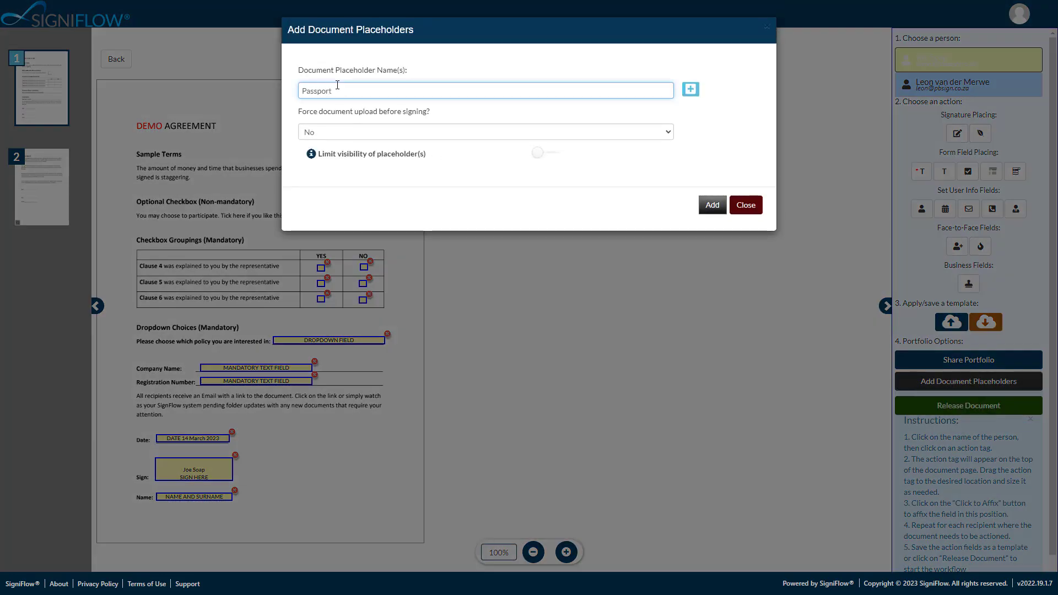
click(690, 90)
click(727, 109)
click(711, 215)
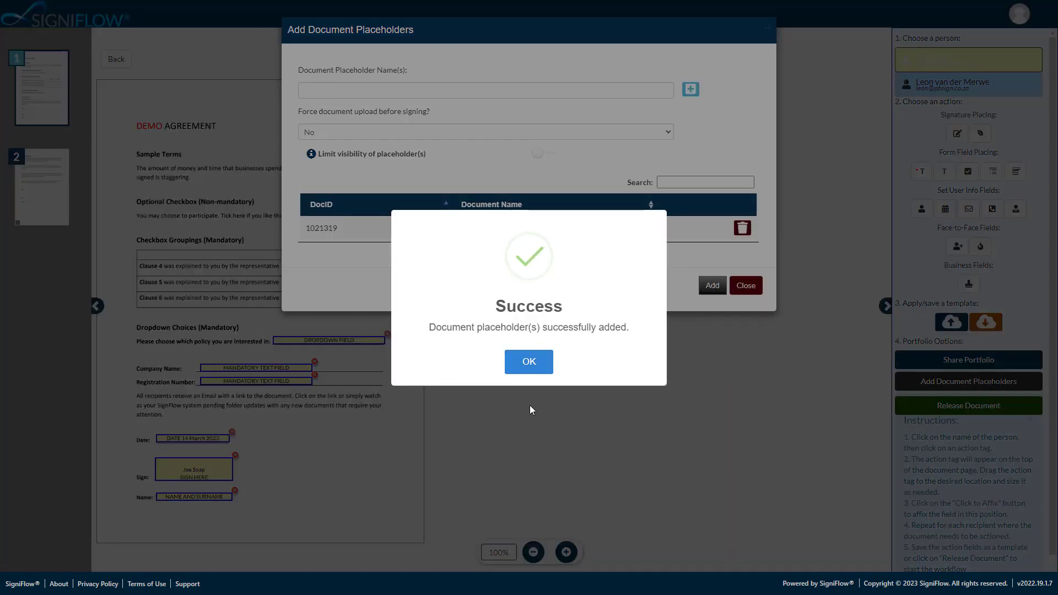
key(Return)
click(746, 285)
scroll(568, 283, down, 3)
click(965, 406)
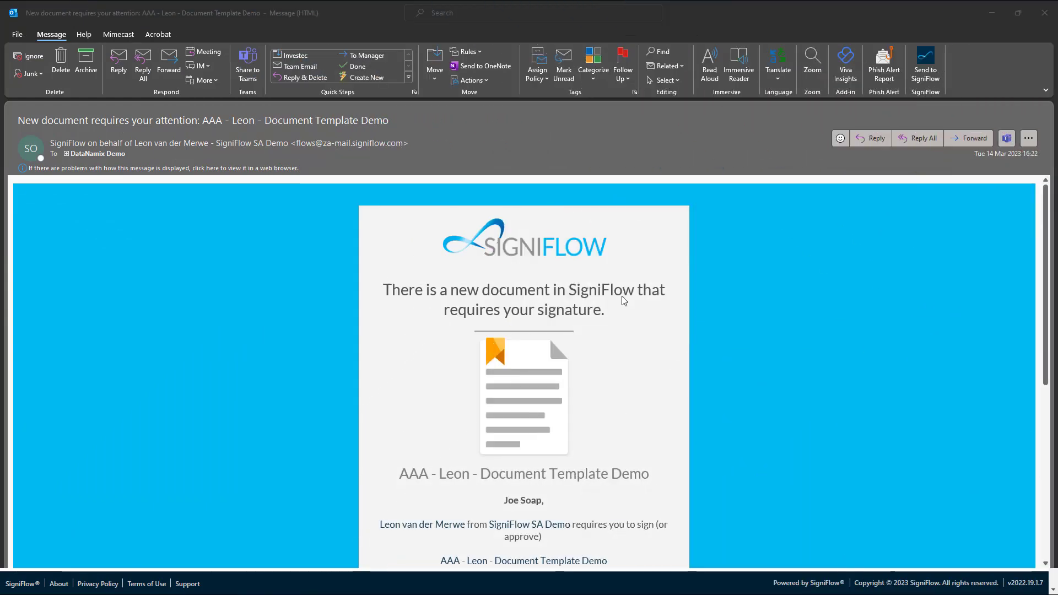
- Switch to the signature request e-mail in Outlook, read its message, and open the document from it
scroll(624, 300, down, 3)
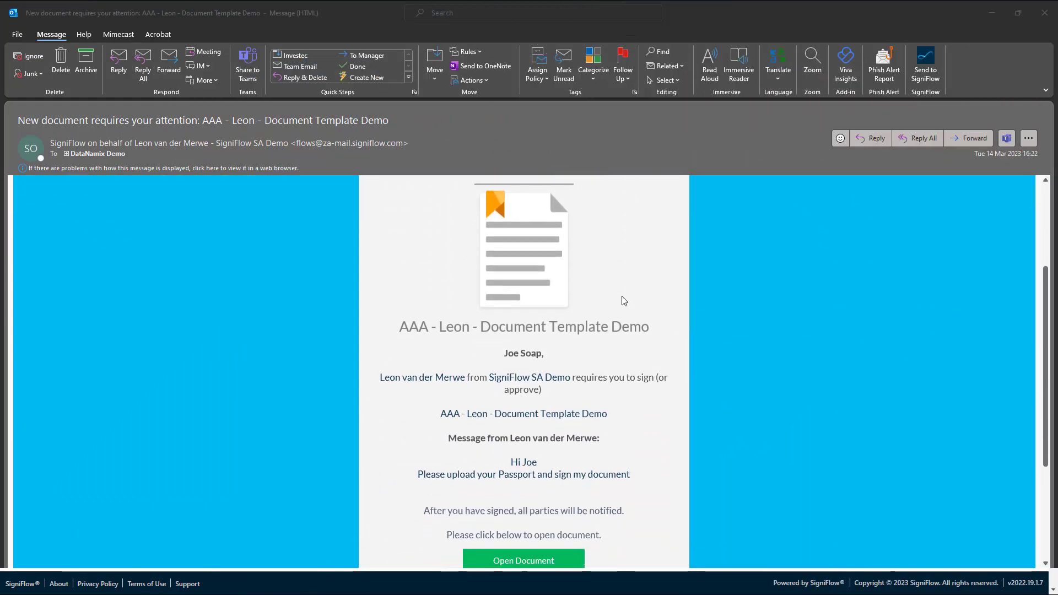
scroll(621, 301, down, 2)
scroll(619, 302, down, 2)
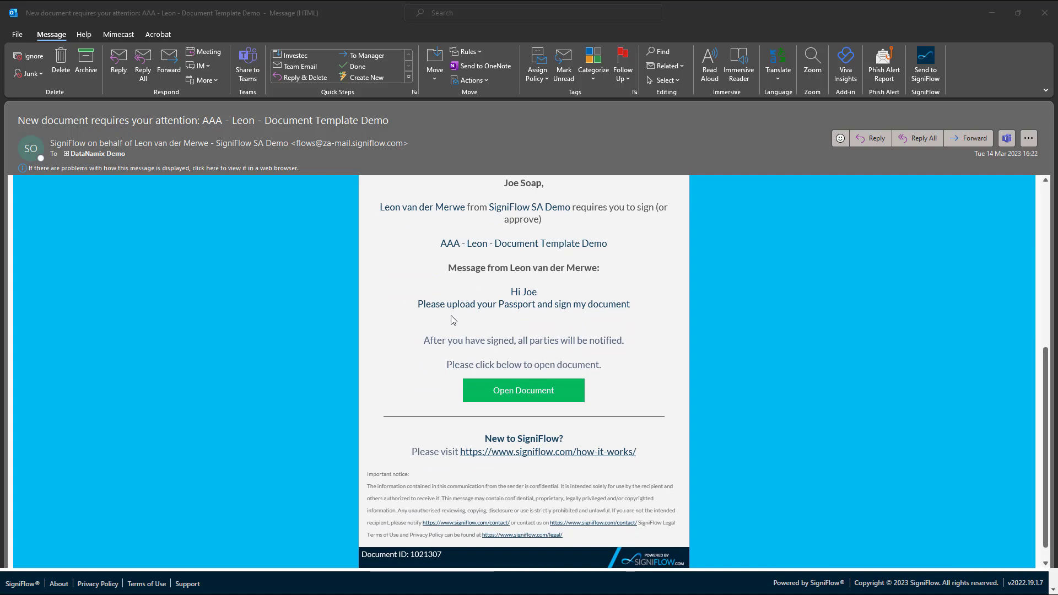
click(524, 390)
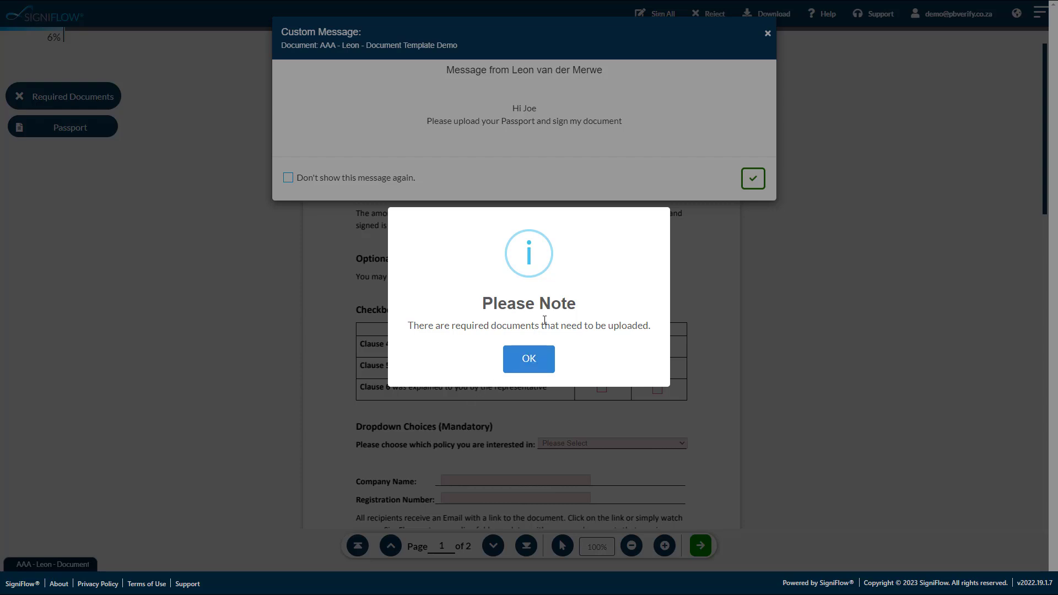
- Dismiss the required-documents notice and the custom message, and look through both pages of the agreement
click(528, 360)
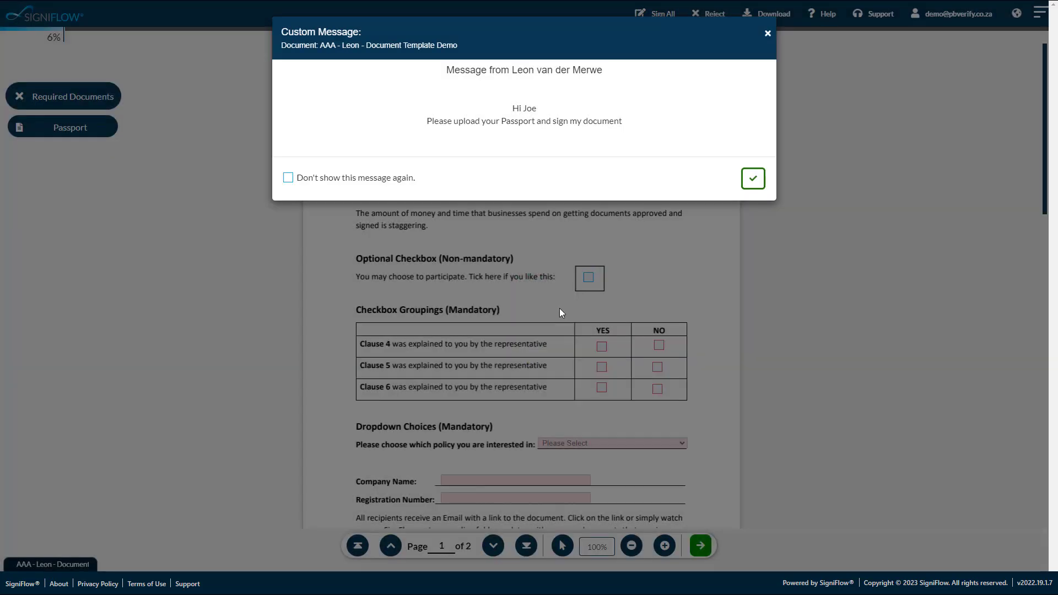
click(753, 185)
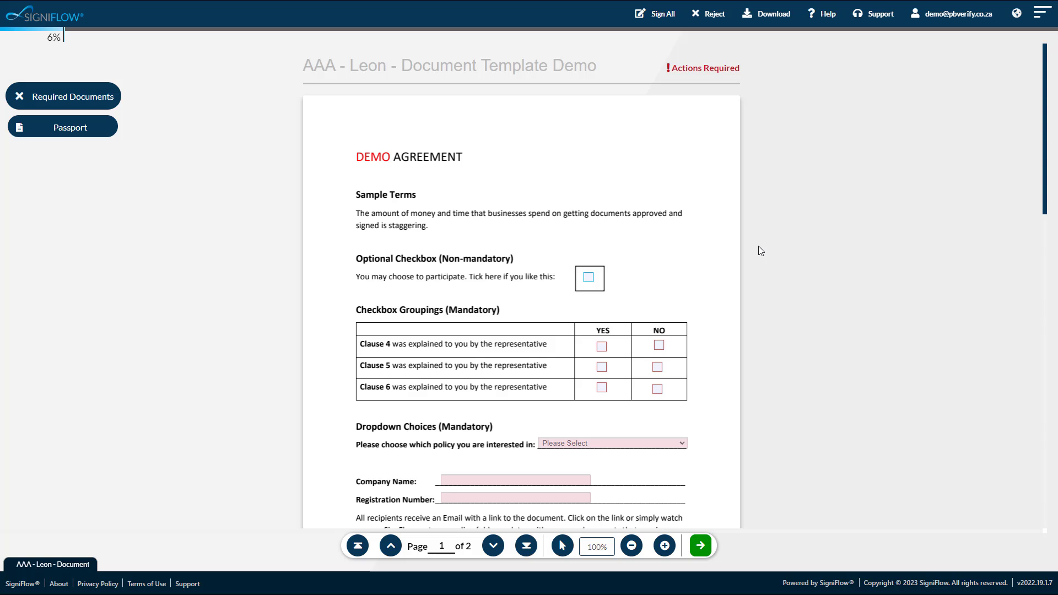
scroll(758, 246, down, 5)
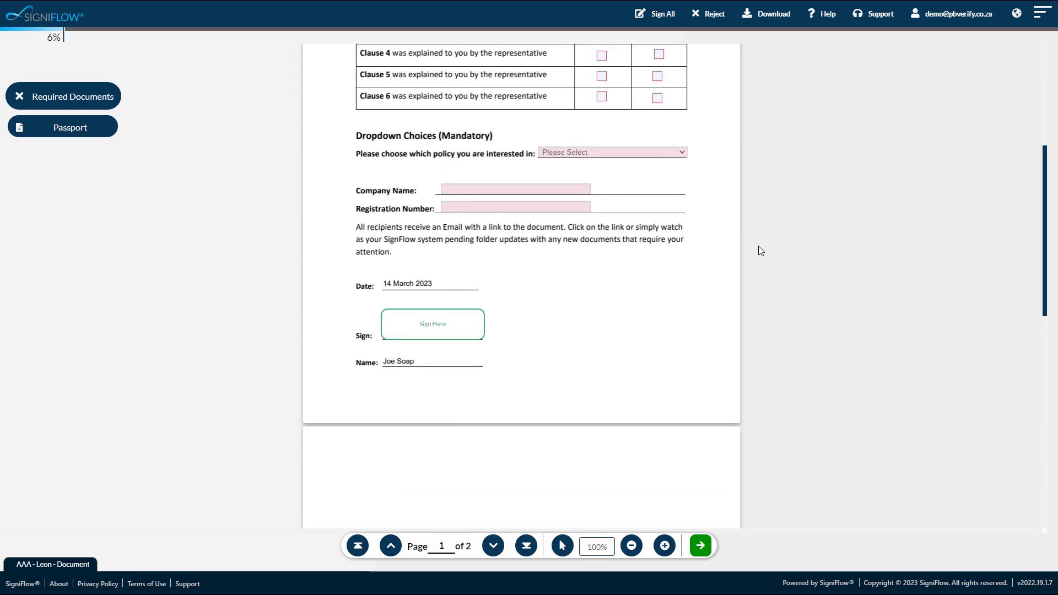
scroll(758, 246, down, 9)
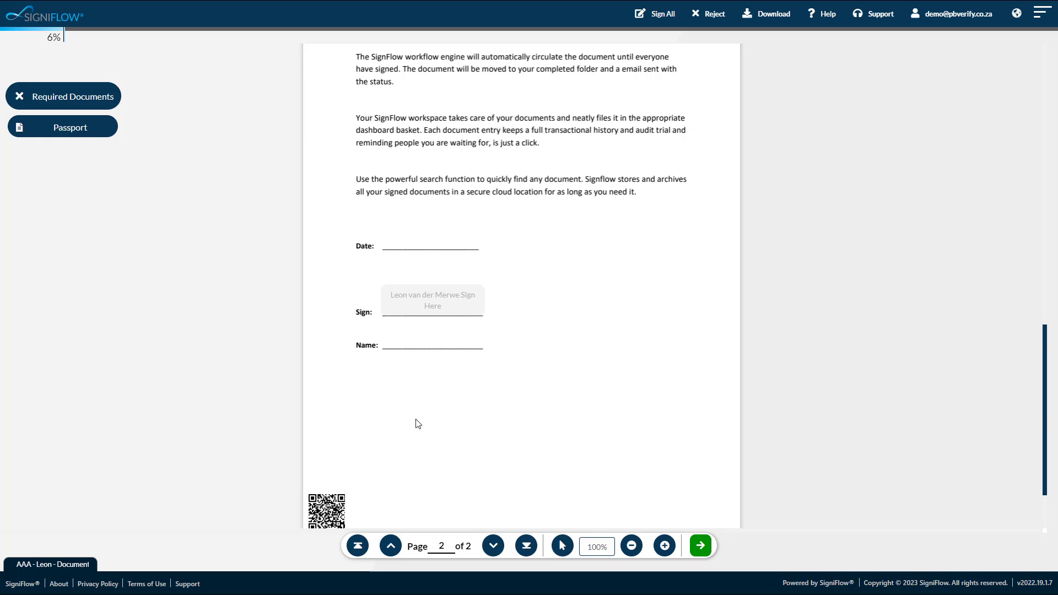
- On the agreement's first page, tick the optional checkbox, YES for Clause 4, and NO for Clauses 5 and 6
scroll(417, 423, down, 2)
scroll(416, 424, up, 4)
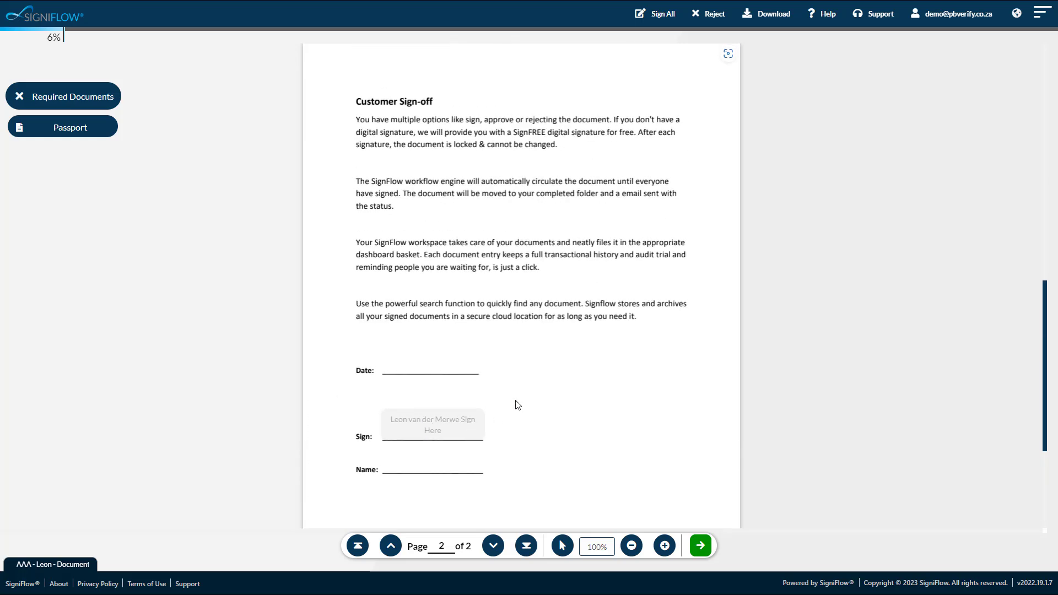
scroll(518, 406, up, 10)
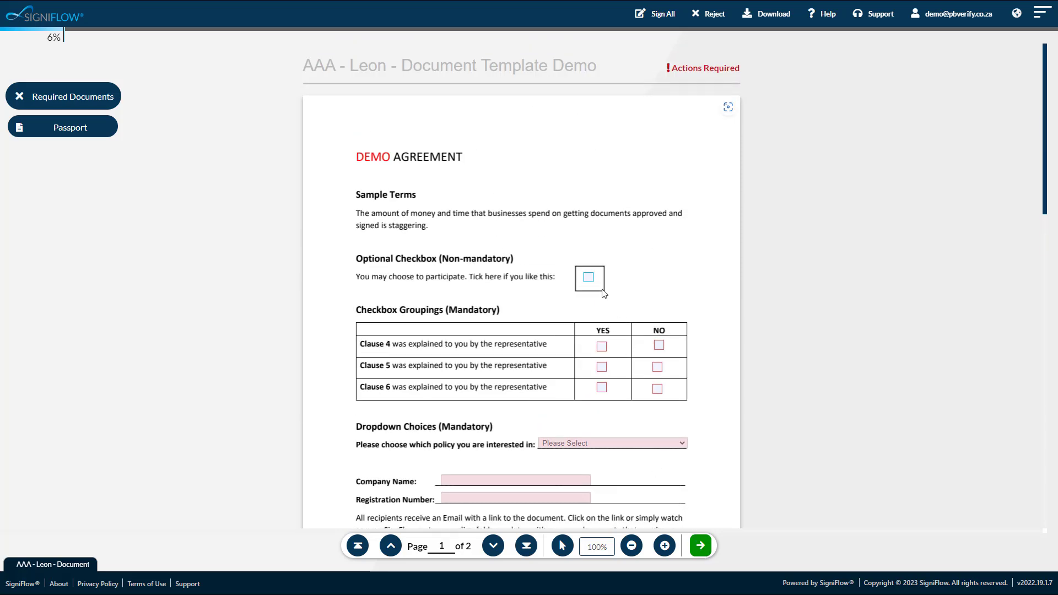
click(588, 279)
click(601, 346)
click(657, 367)
click(658, 389)
- Choose Car Insurance as the policy, enter SigniFlow as the company name, and fill in the company's registration number
scroll(587, 427, down, 4)
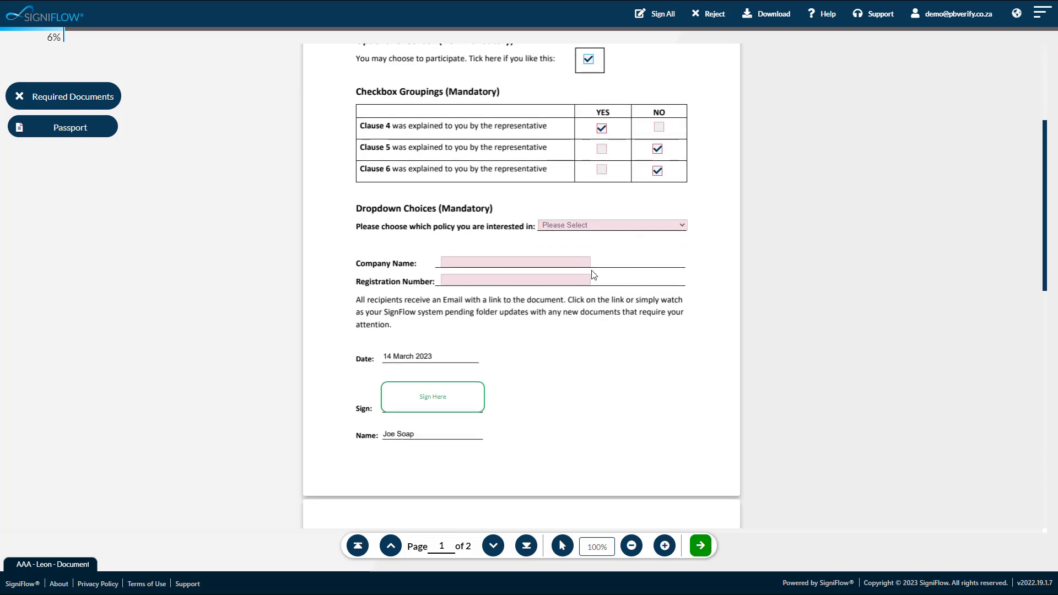
click(577, 225)
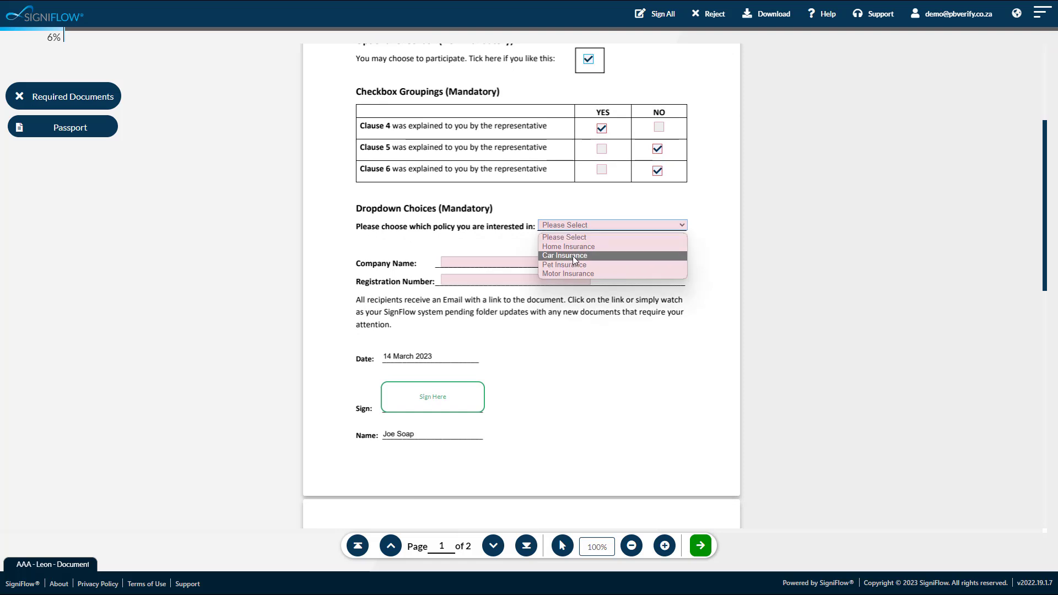
click(573, 256)
click(507, 261)
text(SigniFlow)
key(Tab)
text(12345678)
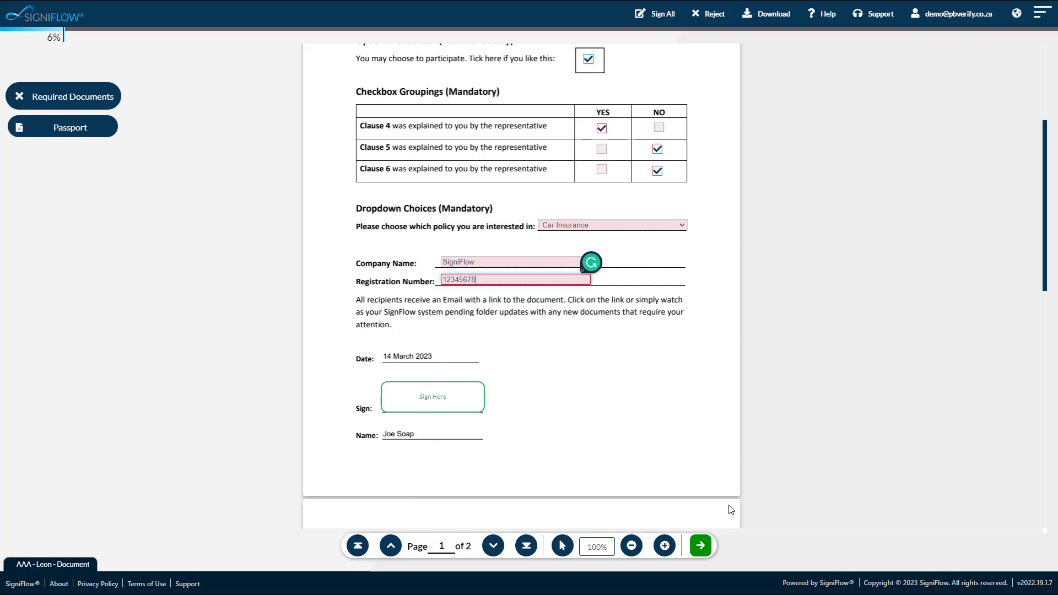
- Upload a file for the required Passport document, acknowledge the upload notice, and view the uploaded Passport page
click(700, 546)
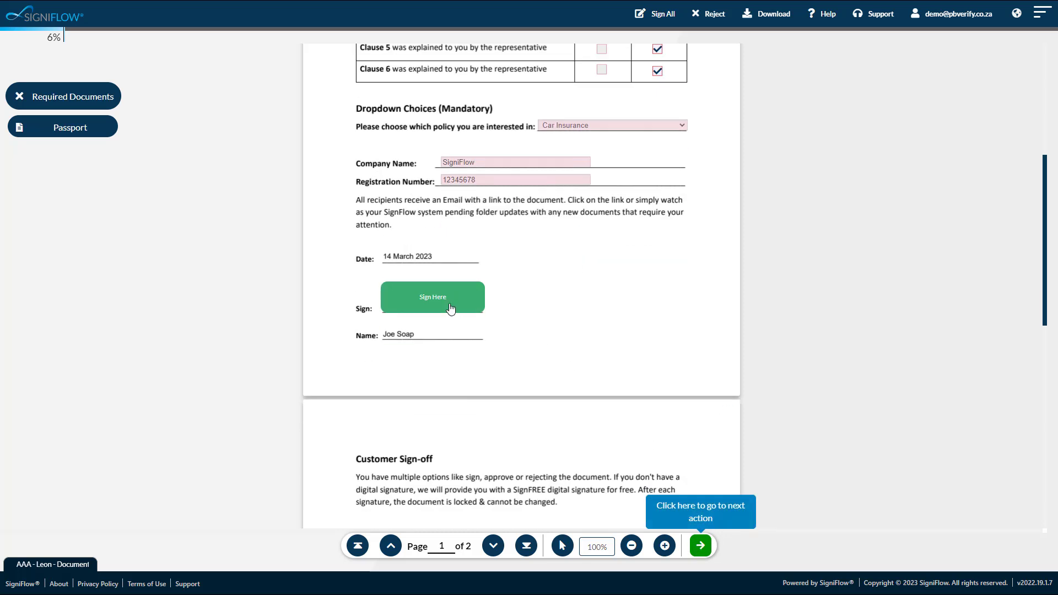
click(70, 127)
click(236, 182)
click(435, 278)
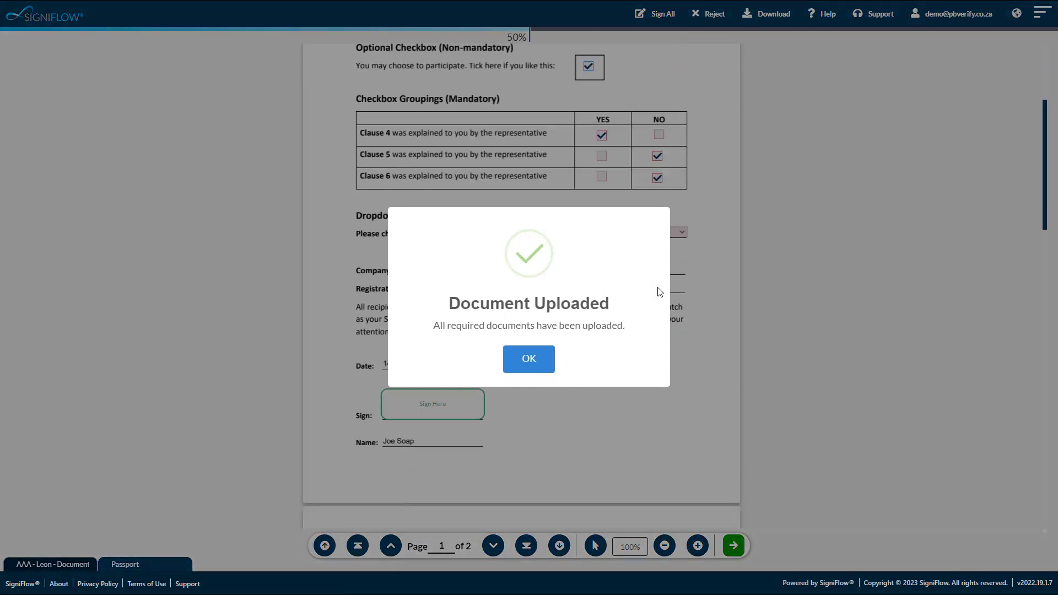
click(529, 359)
click(157, 567)
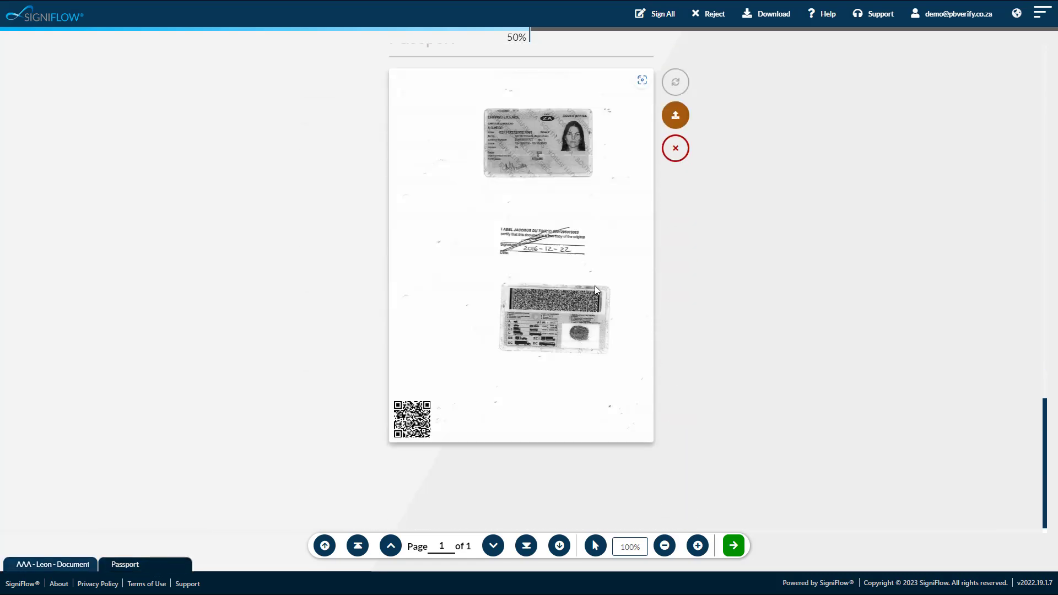
scroll(611, 183, up, 3)
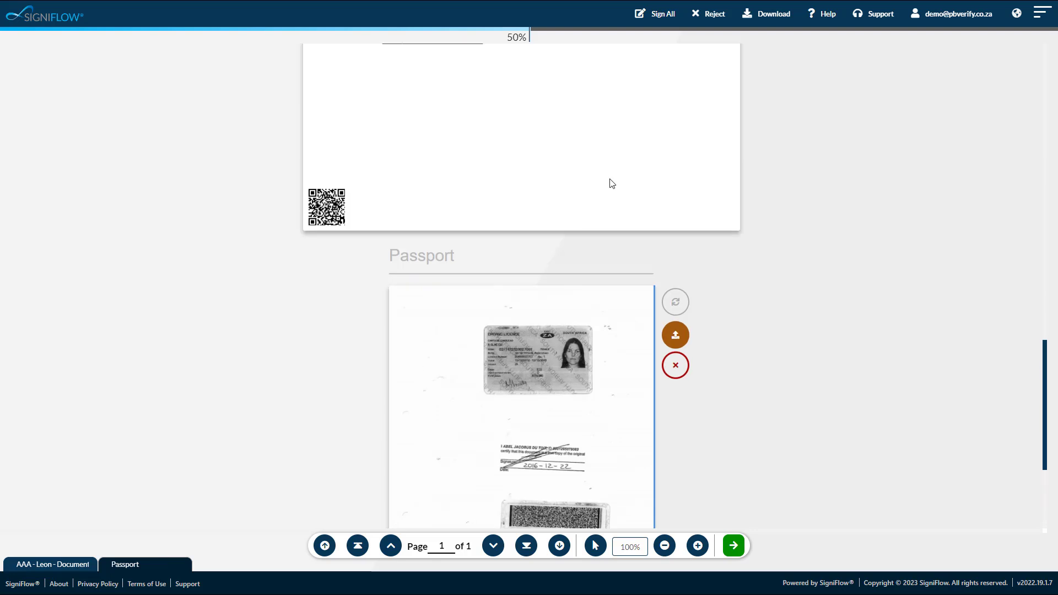
scroll(610, 183, up, 5)
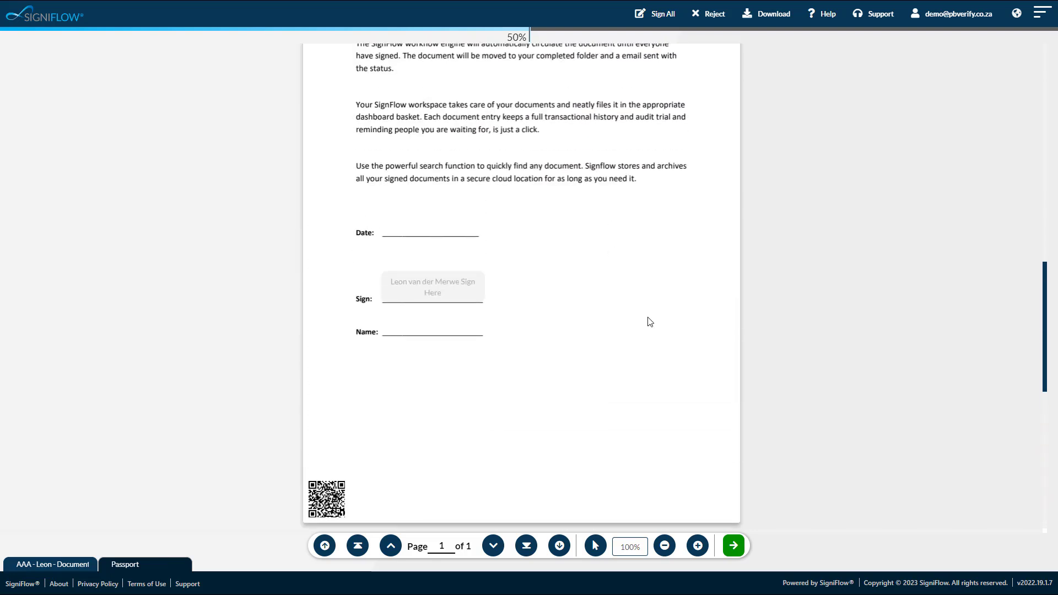
- Go to the signature field on page 1, draw a freehand signature, and sign the document with it
click(734, 546)
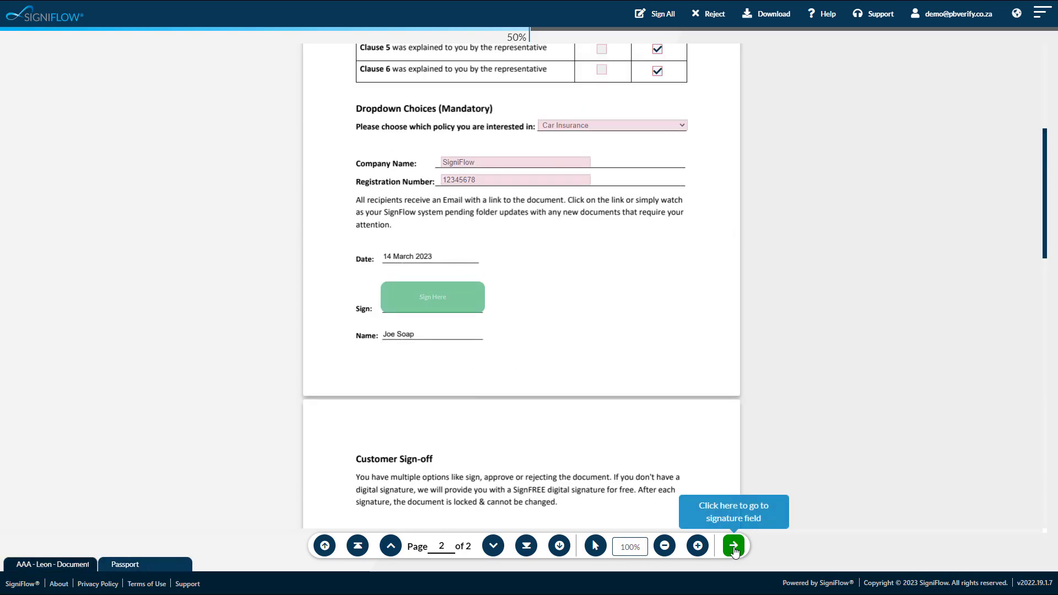
click(451, 299)
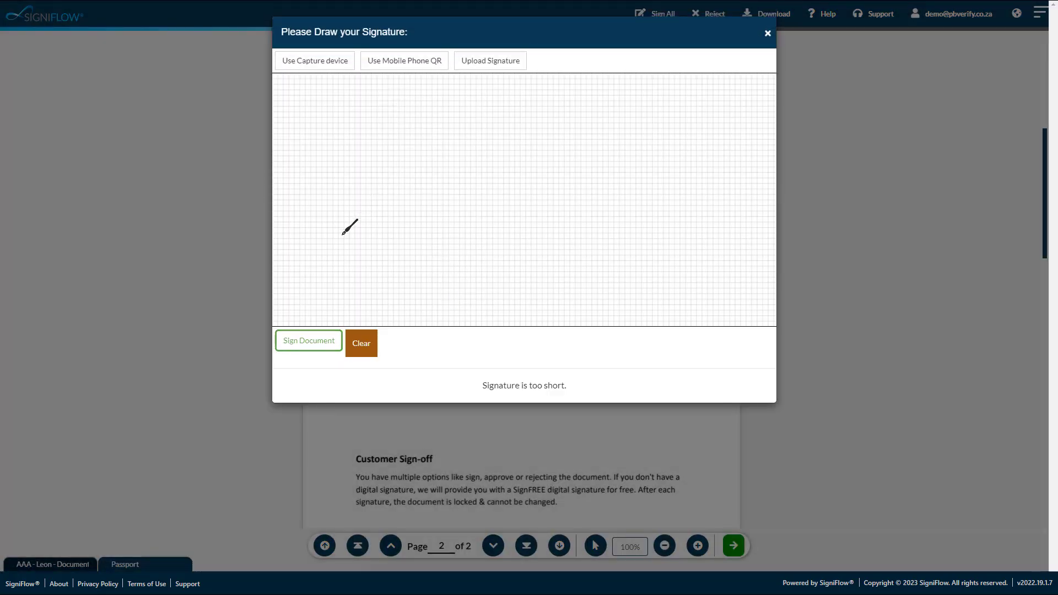
mouse_move(429, 165)
mouse_down()
mouse_move(389, 212)
mouse_move(405, 235)
mouse_move(466, 188)
mouse_up()
mouse_move(480, 146)
mouse_down()
mouse_move(468, 190)
mouse_move(578, 160)
mouse_move(545, 236)
mouse_up()
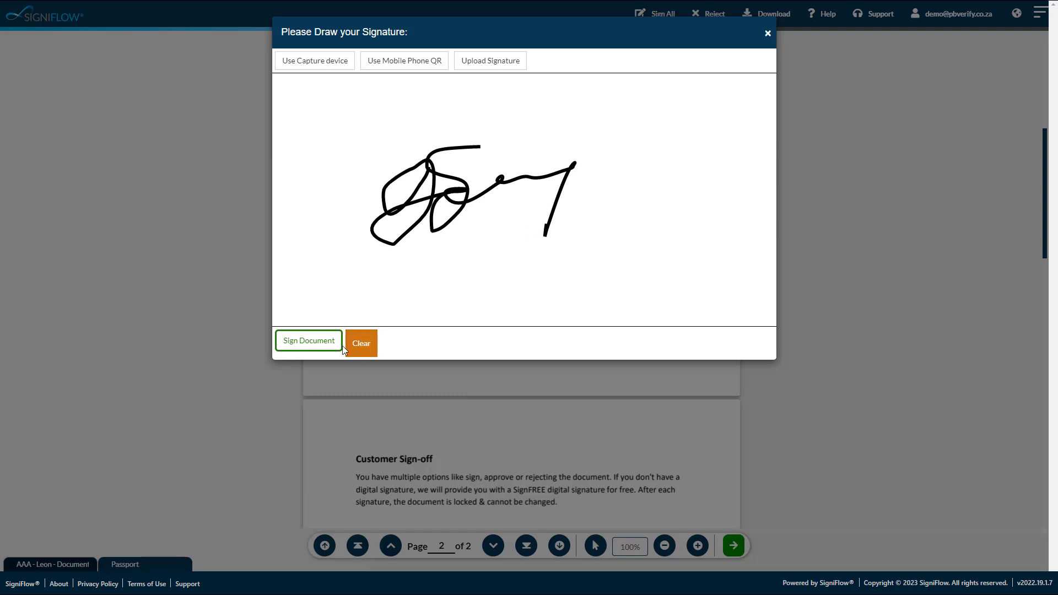
click(292, 342)
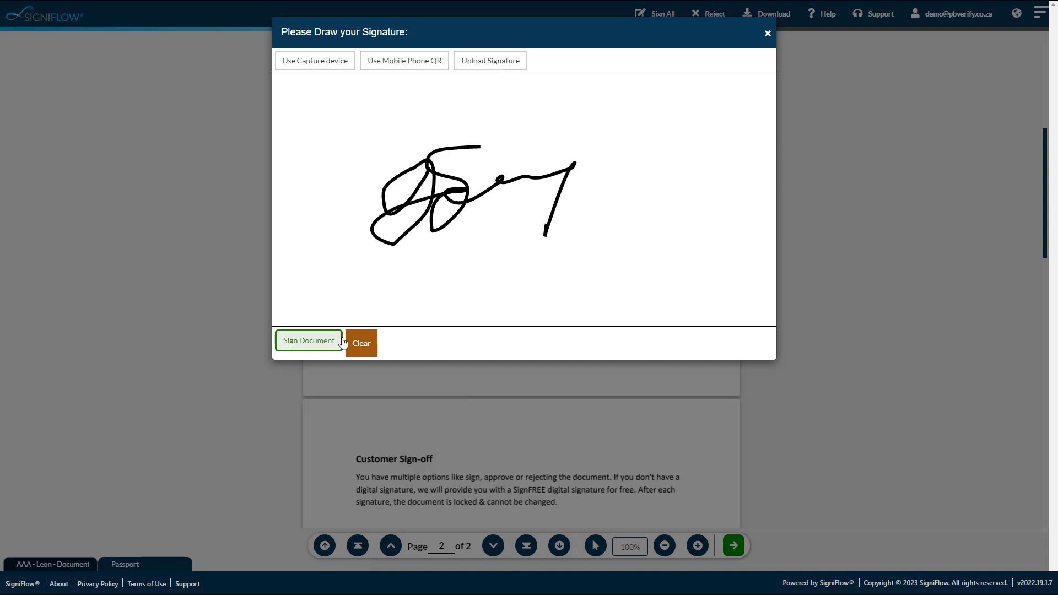
click(308, 342)
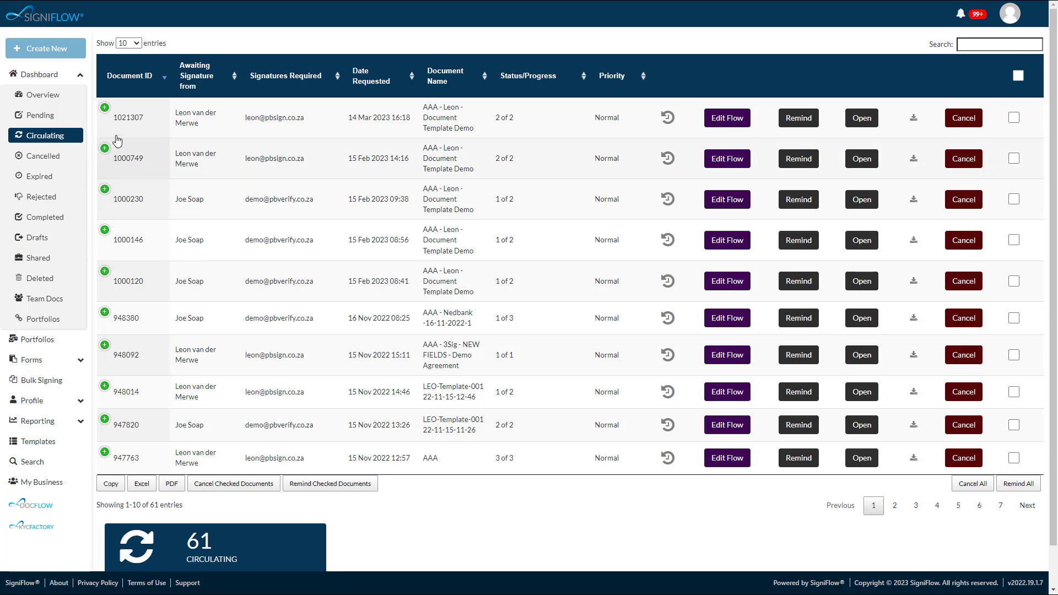
- Examine the newest circulating document's activity history and view the location recorded for its page 1 signature
click(104, 106)
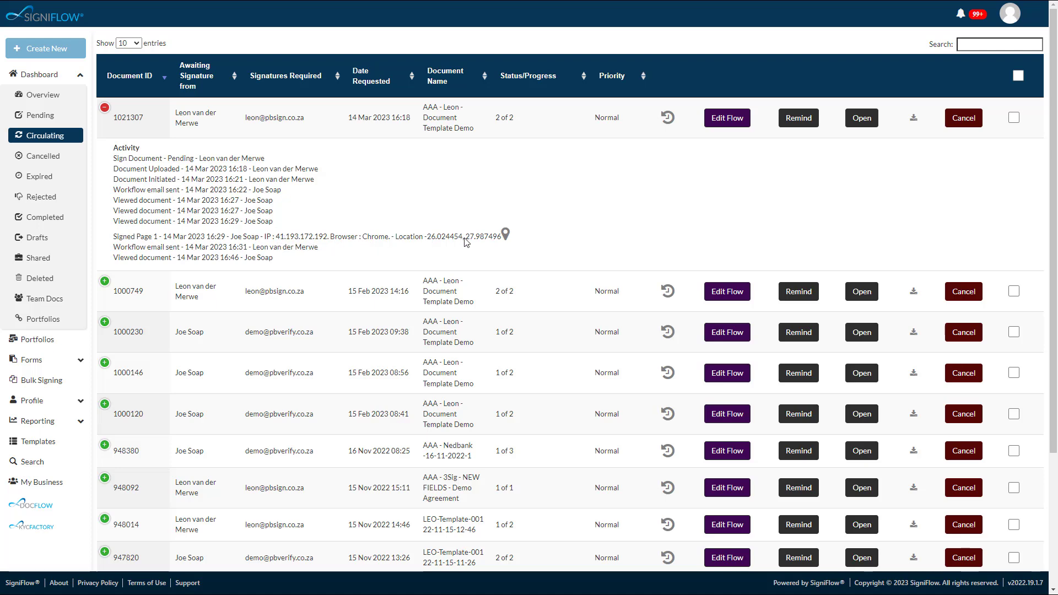
click(505, 233)
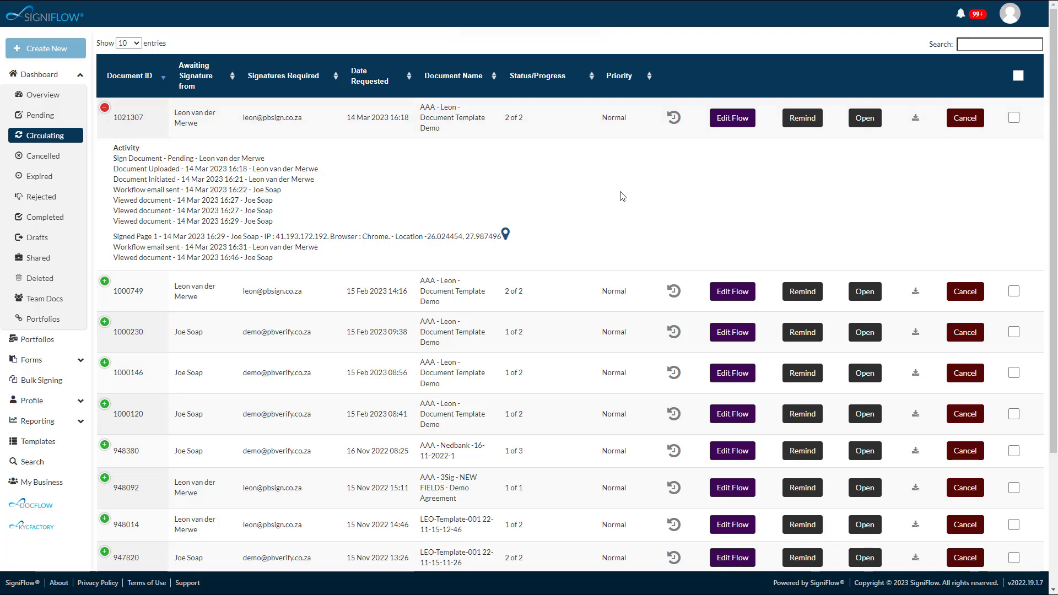
- Review the activity history of the TESTING 1-2-3 portfolio and open that portfolio
click(49, 342)
click(104, 117)
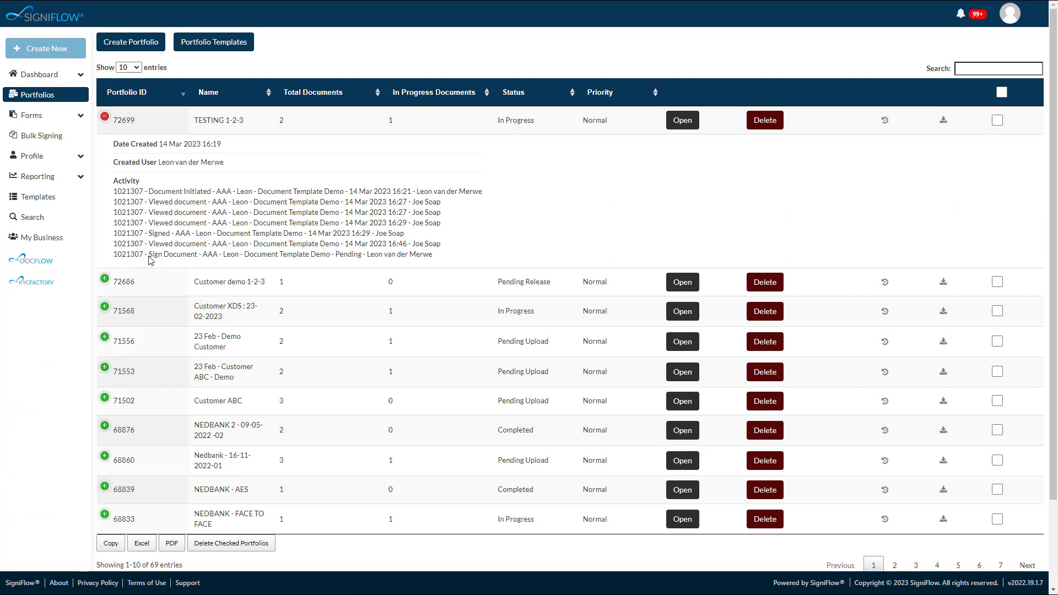
click(679, 124)
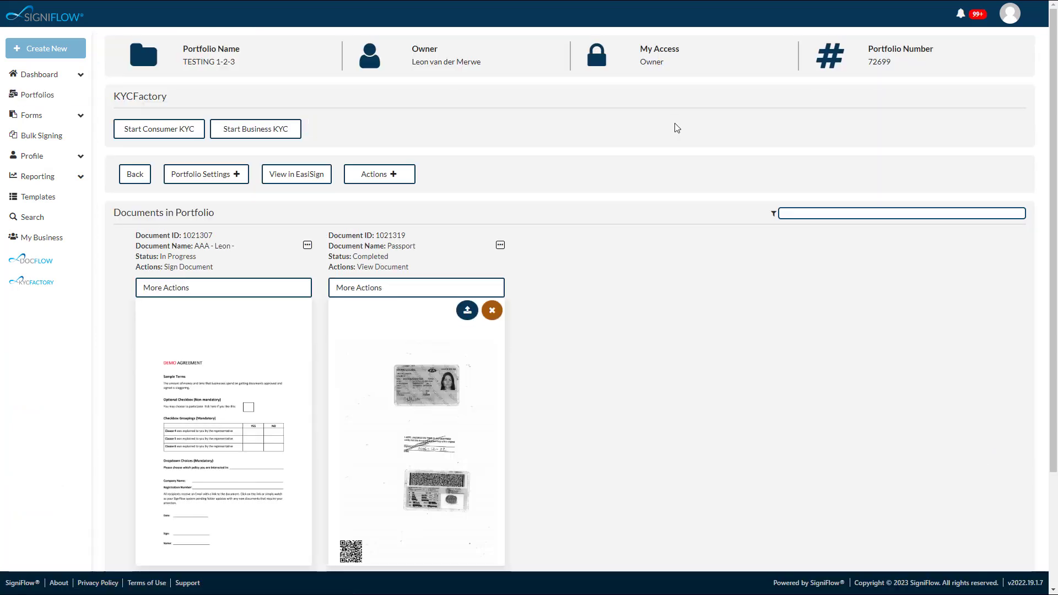
- Preview the Passport document in the portfolio, close the preview, and expand the document's available actions
scroll(666, 136, down, 2)
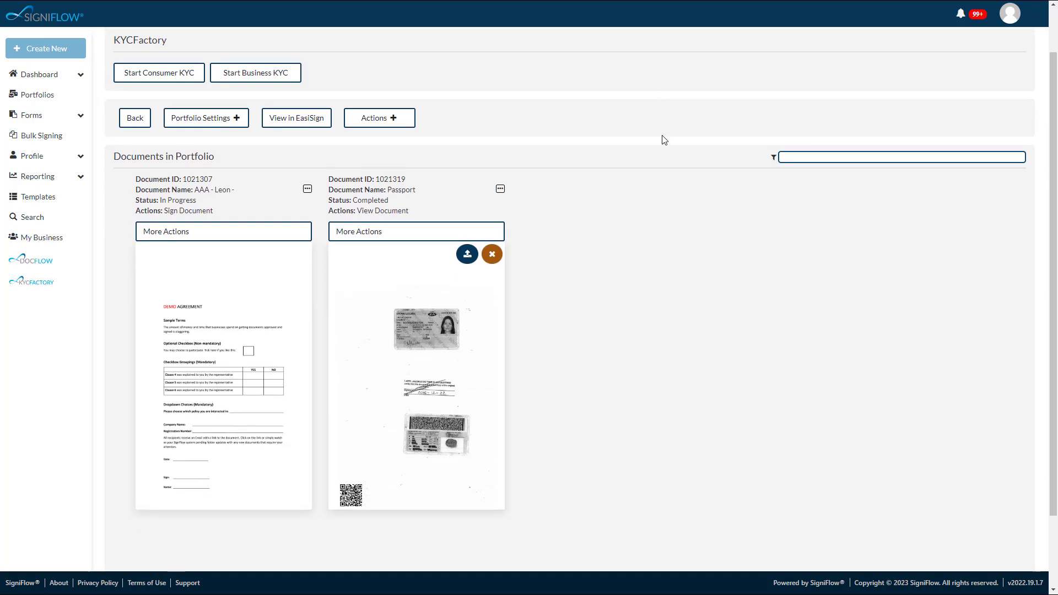
click(415, 292)
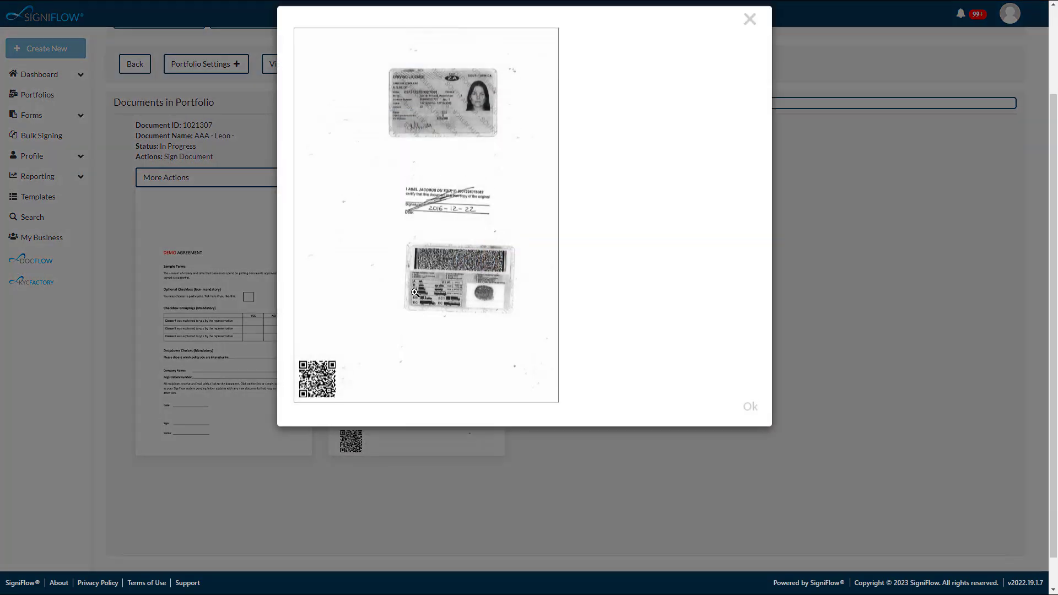
click(753, 33)
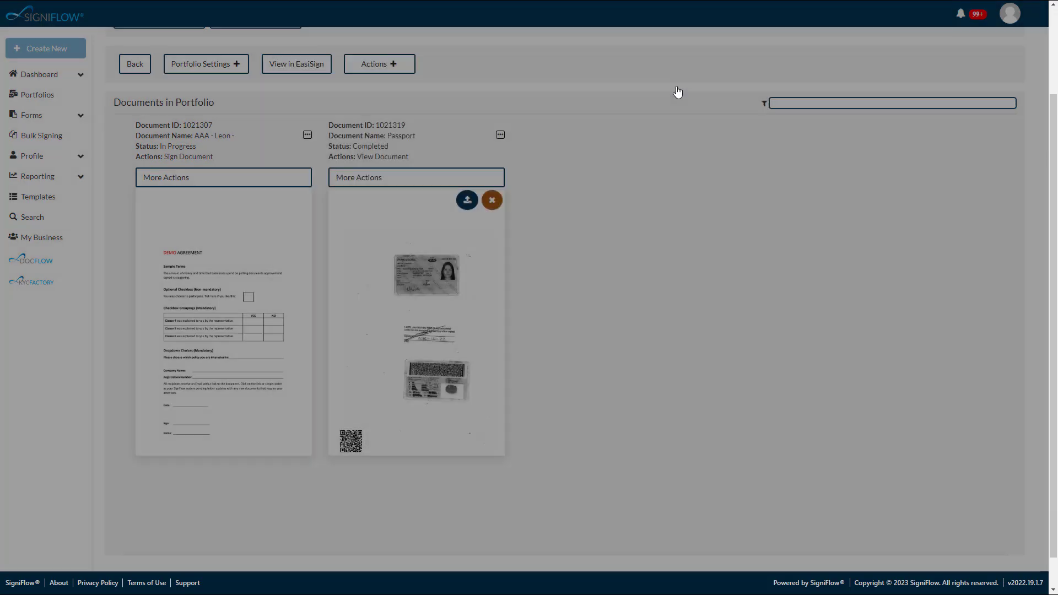
click(418, 178)
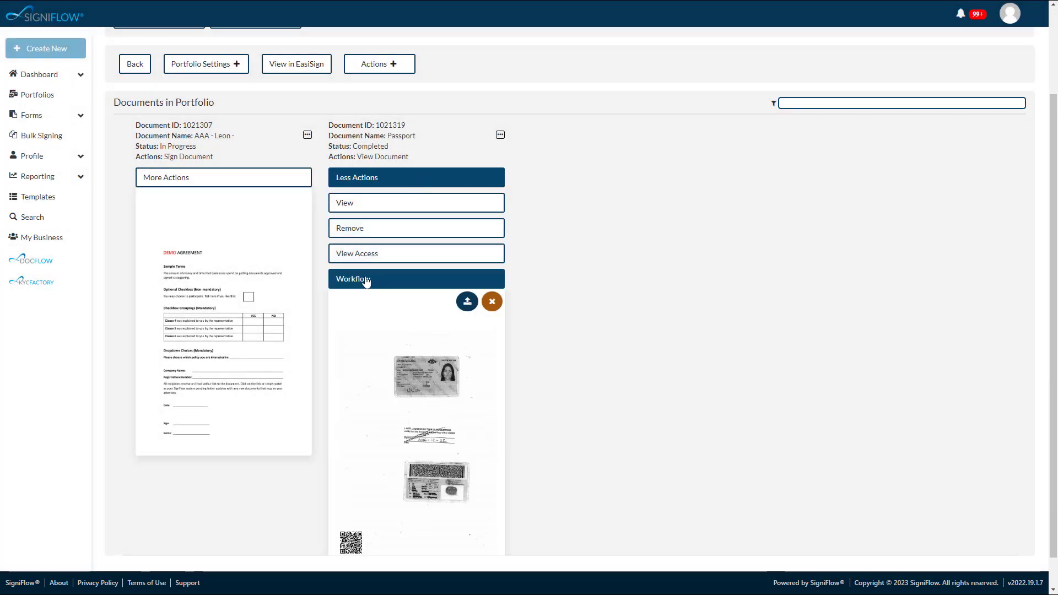
- Open the portfolio's settings, select the first listed contact for a new share, and look over the existing shares and documents
click(220, 65)
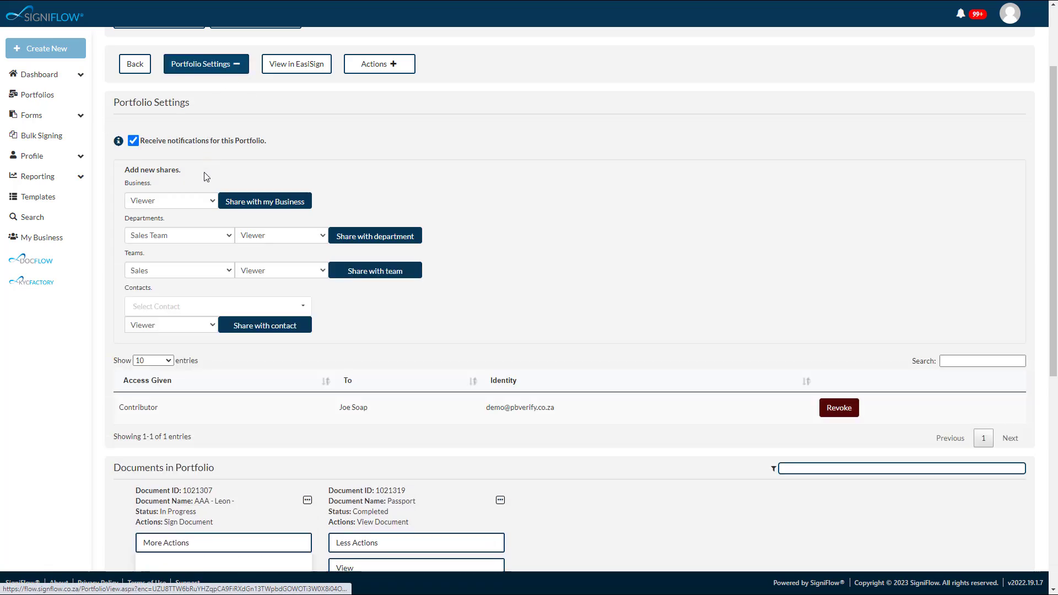
click(167, 304)
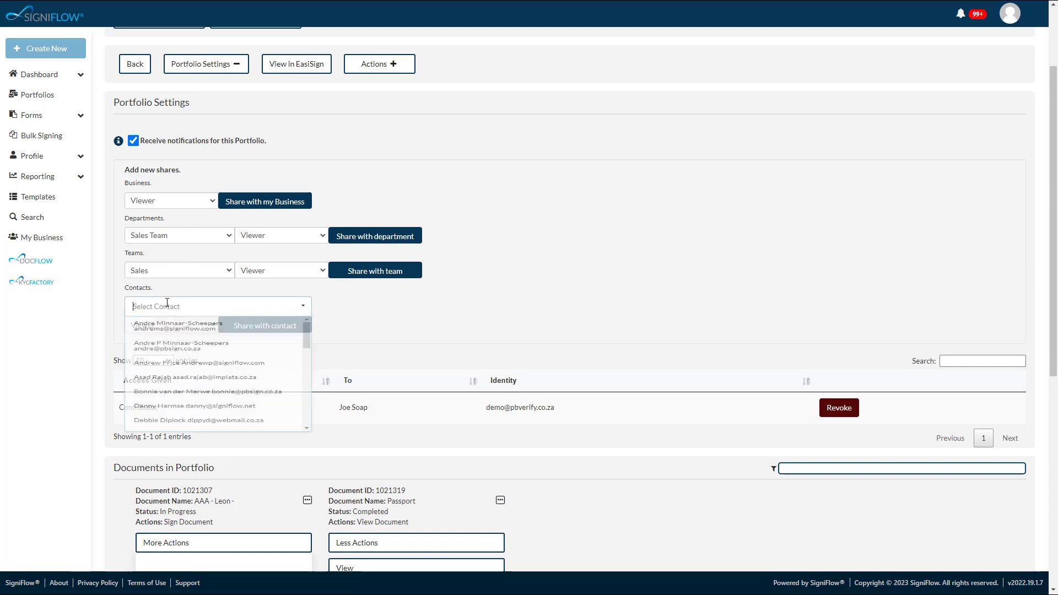
click(160, 329)
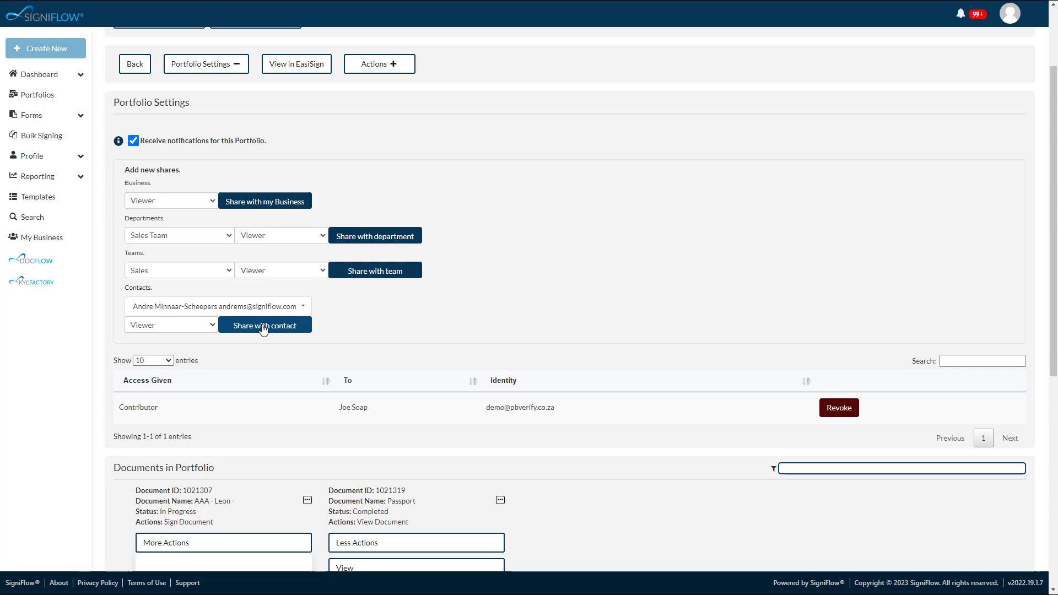
scroll(493, 322, down, 5)
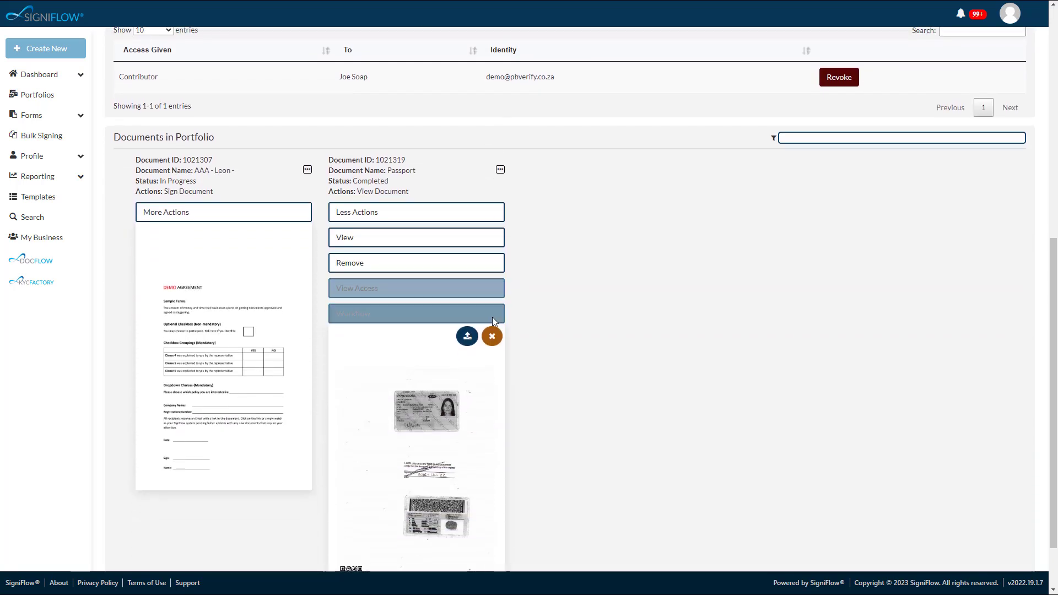
scroll(494, 322, up, 3)
scroll(494, 322, up, 4)
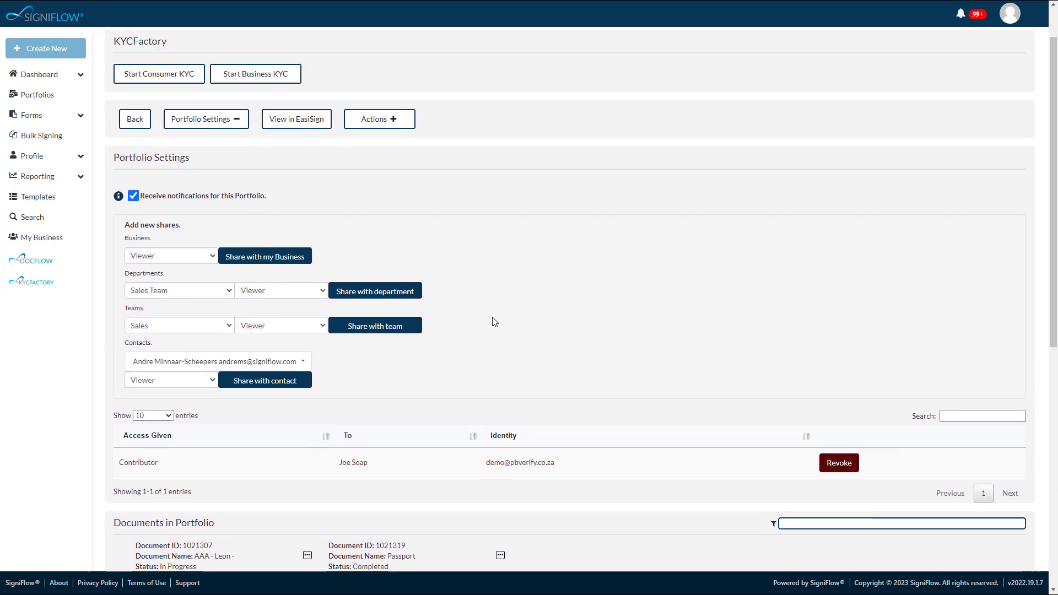
scroll(494, 323, up, 1)
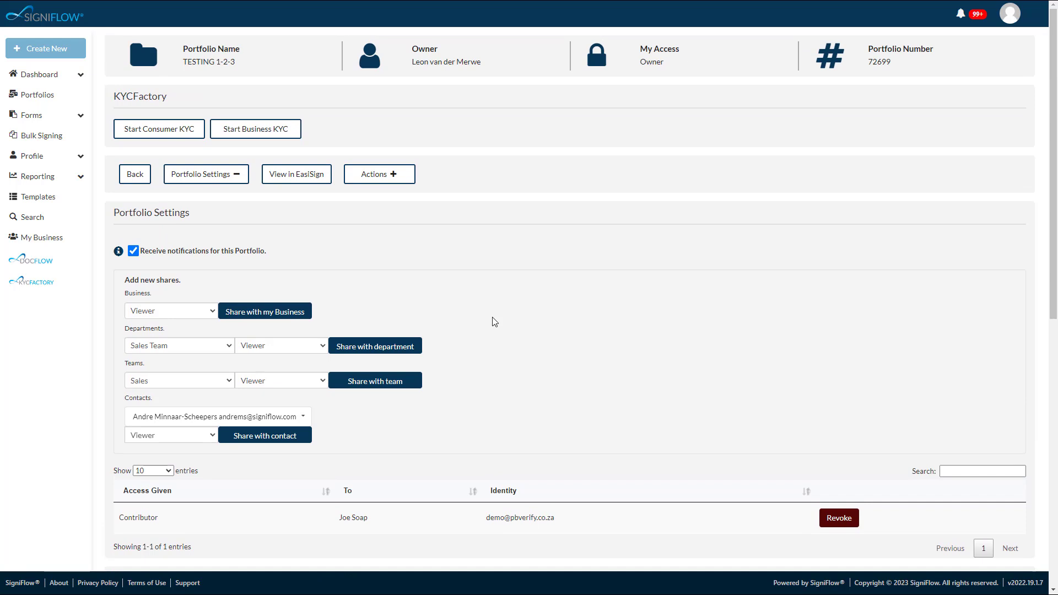